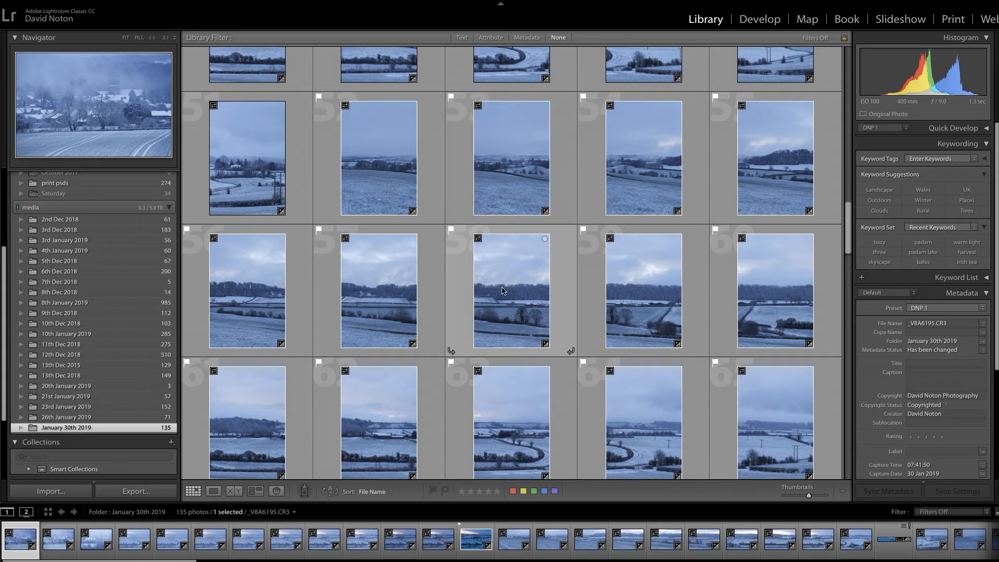
- Examine the individual vertical frames of the snowy landscape sequence in the January 30th 2019 folder, from photo 52 to photo 66
{"action": "left_click", "coordinate": [387, 170]}
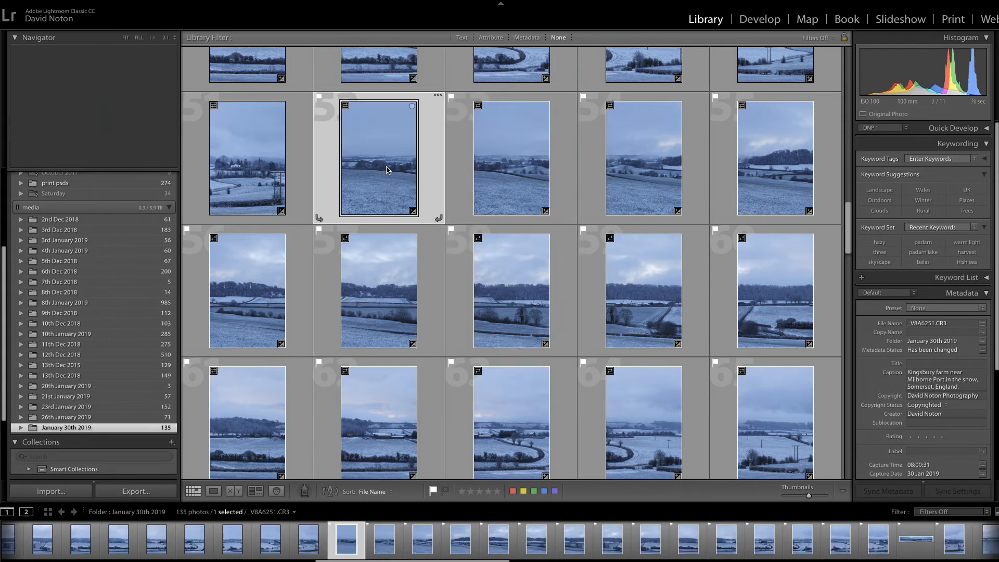
{"action": "left_click", "coordinate": [509, 173]}
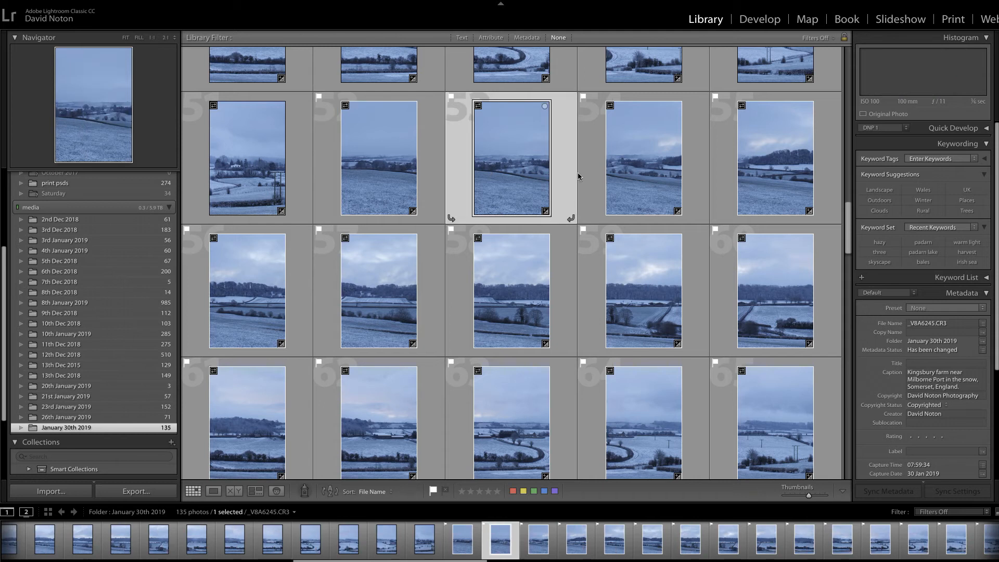
{"action": "left_click", "coordinate": [643, 177]}
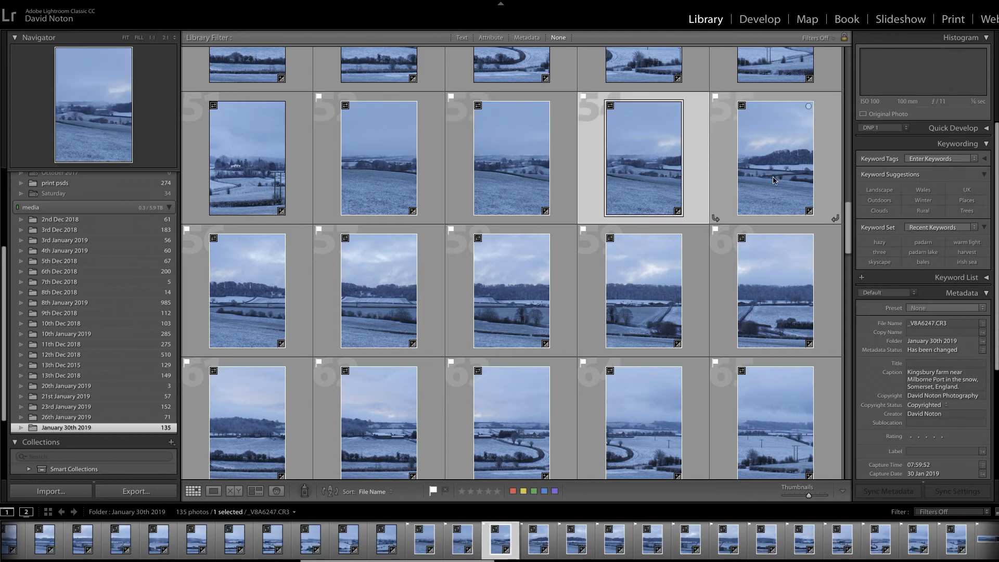
{"action": "left_click", "coordinate": [773, 181]}
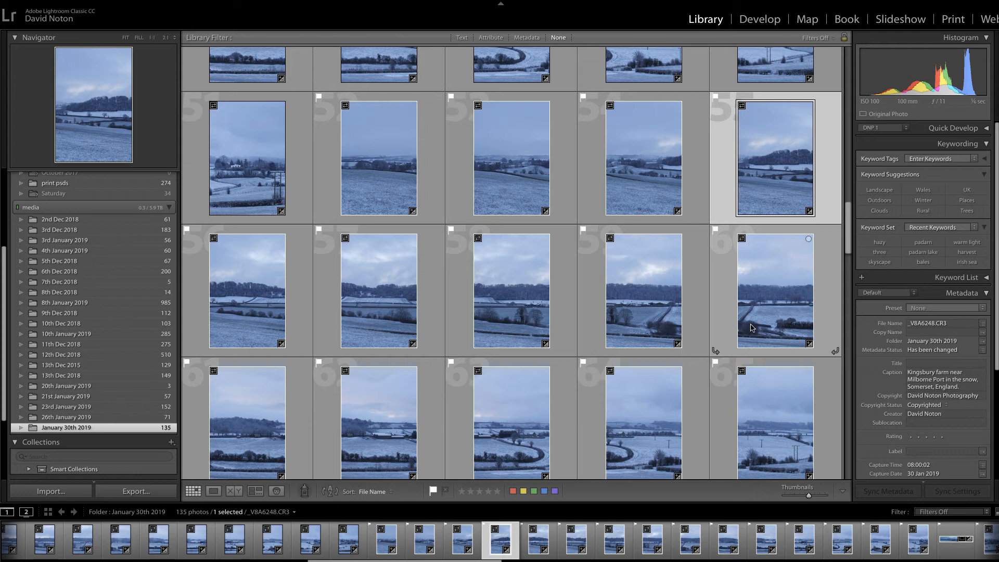
{"action": "left_click_drag", "start_coordinate": [849, 236], "coordinate": [851, 256]}
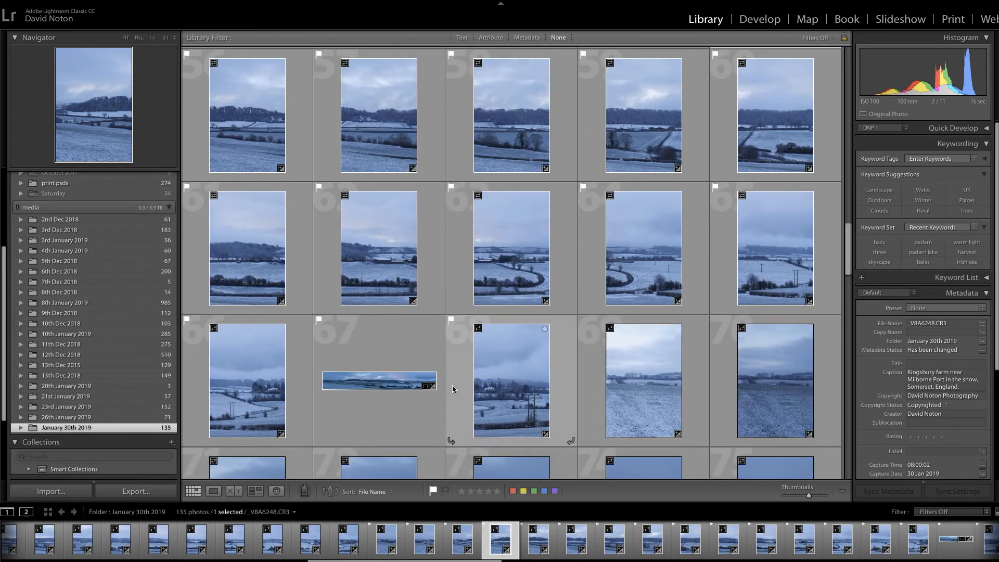
{"action": "left_click", "coordinate": [249, 378]}
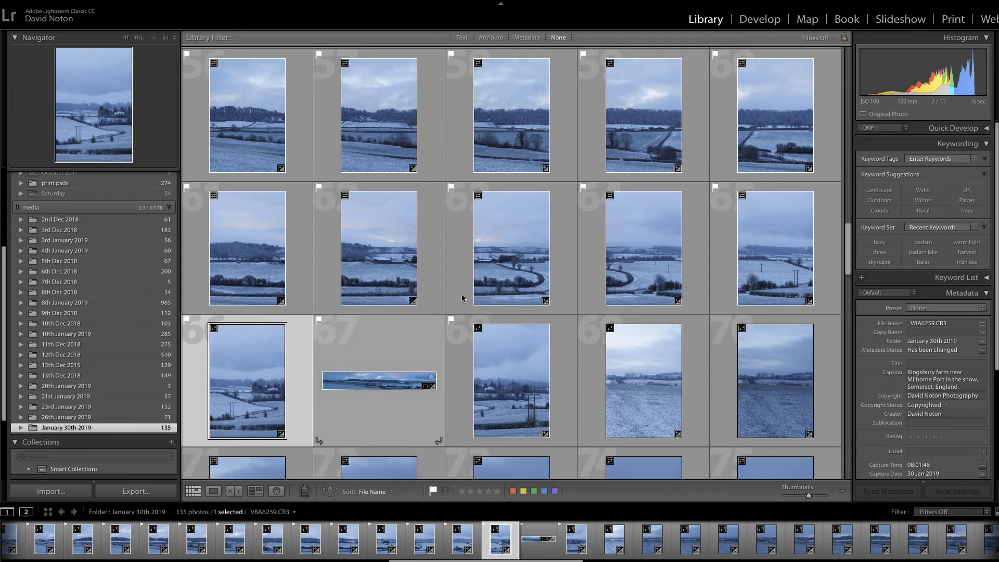
{"action": "scroll", "coordinate": [532, 268], "scroll_direction": "up", "scroll_amount": 1}
{"action": "scroll", "coordinate": [532, 267], "scroll_direction": "up", "scroll_amount": 3}
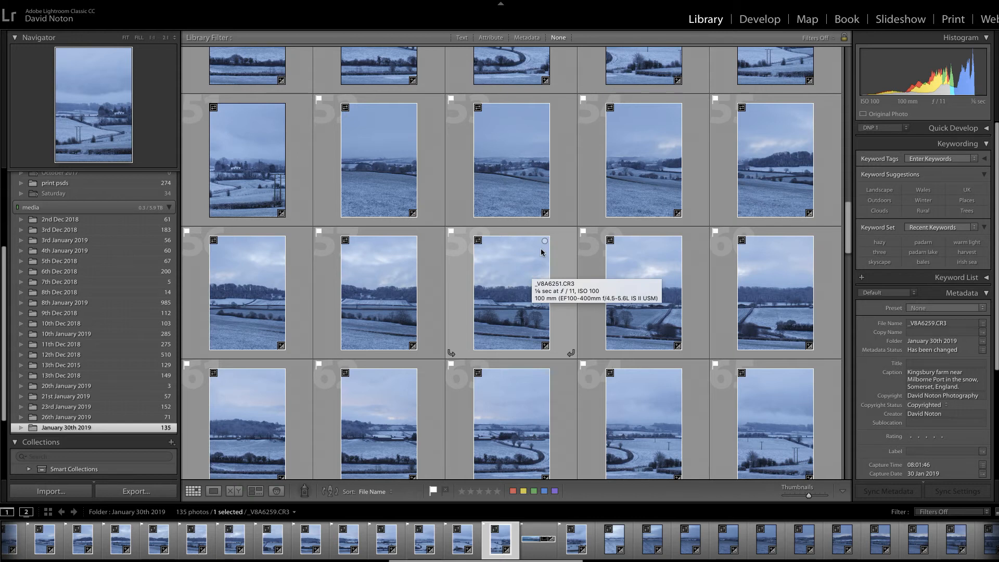
- Select the 15 vertical frames from photo 52 through photo 66 and open them in a Panorama photo merge
{"action": "left_click", "coordinate": [367, 163]}
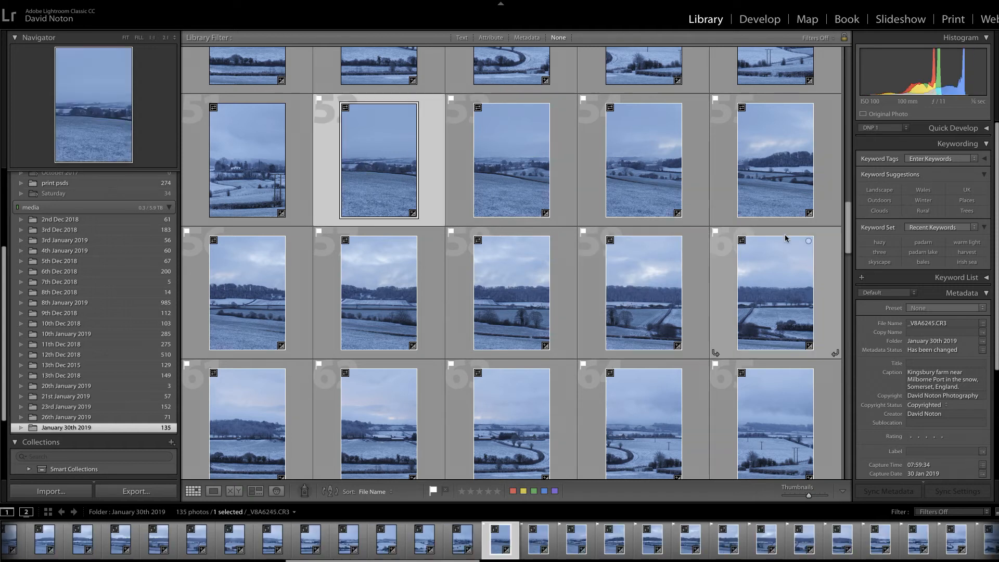
{"action": "left_click_drag", "start_coordinate": [848, 232], "coordinate": [849, 264]}
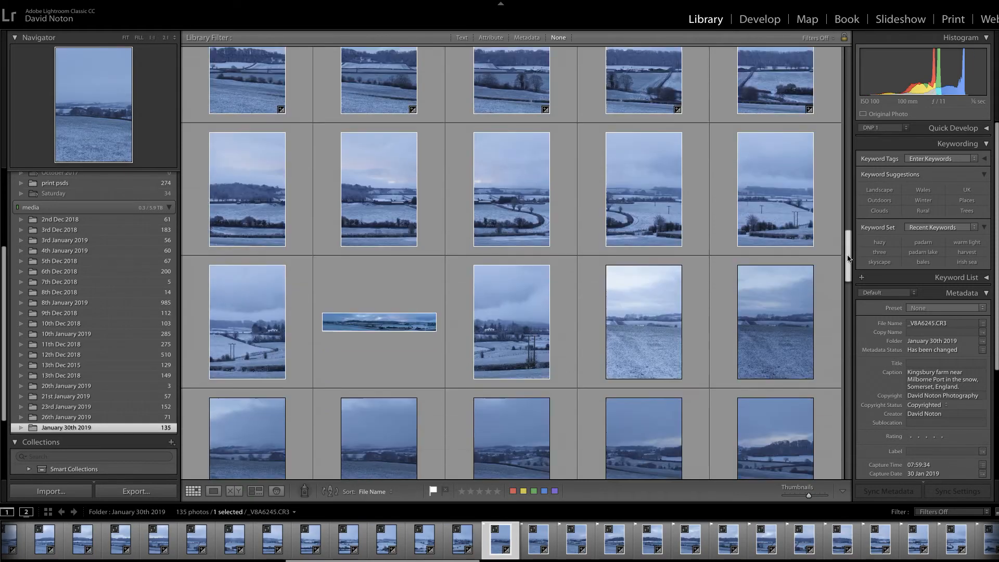
{"action": "left_click", "coordinate": [242, 315], "text": "shift"}
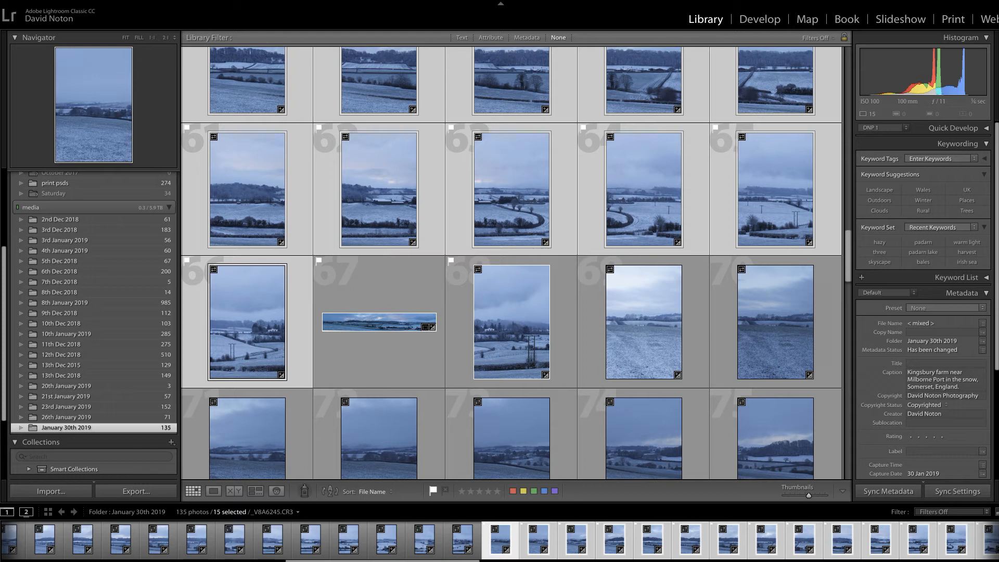
{"action": "left_click", "coordinate": [0, 0]}
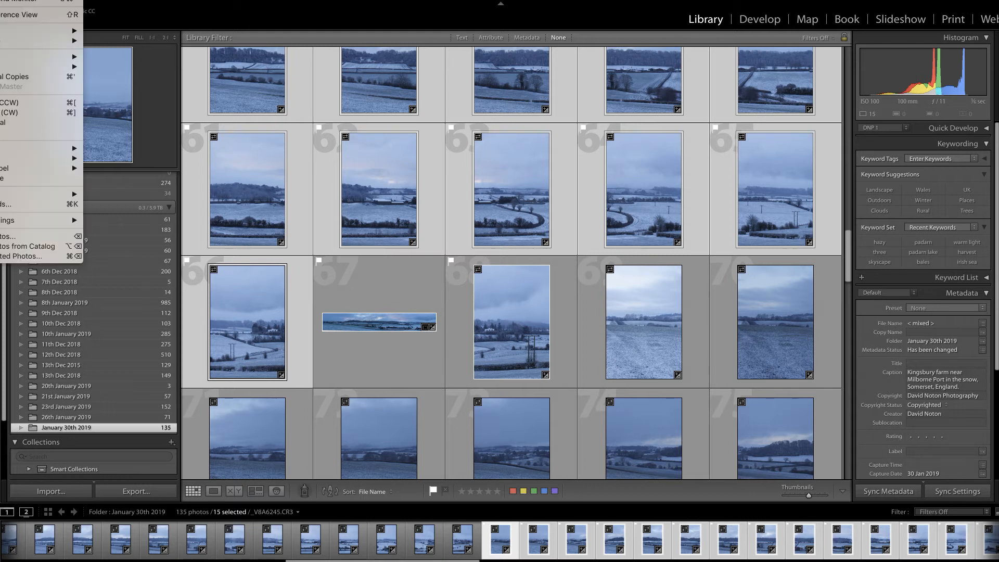
{"action": "mouse_move", "coordinate": [21, 41]}
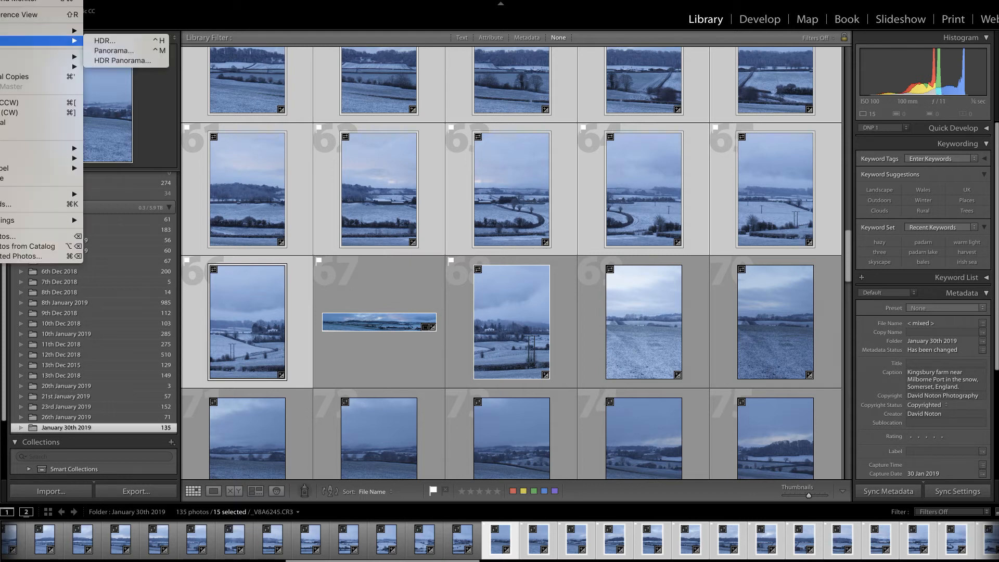
{"action": "left_click", "coordinate": [115, 55]}
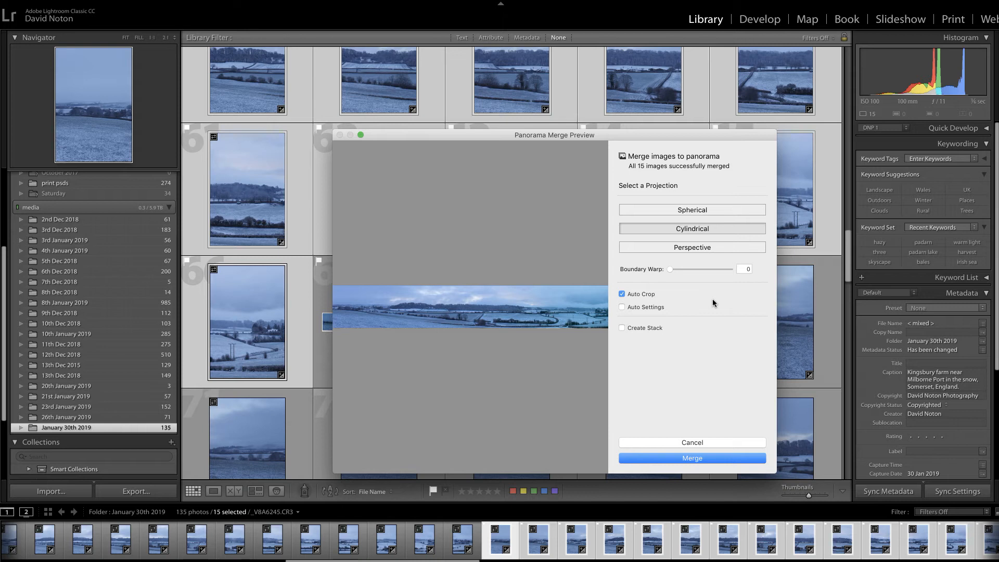
- Compare the Spherical and Perspective projections, settle on Cylindrical, and merge the selected frames into a panorama
{"action": "left_click", "coordinate": [700, 210]}
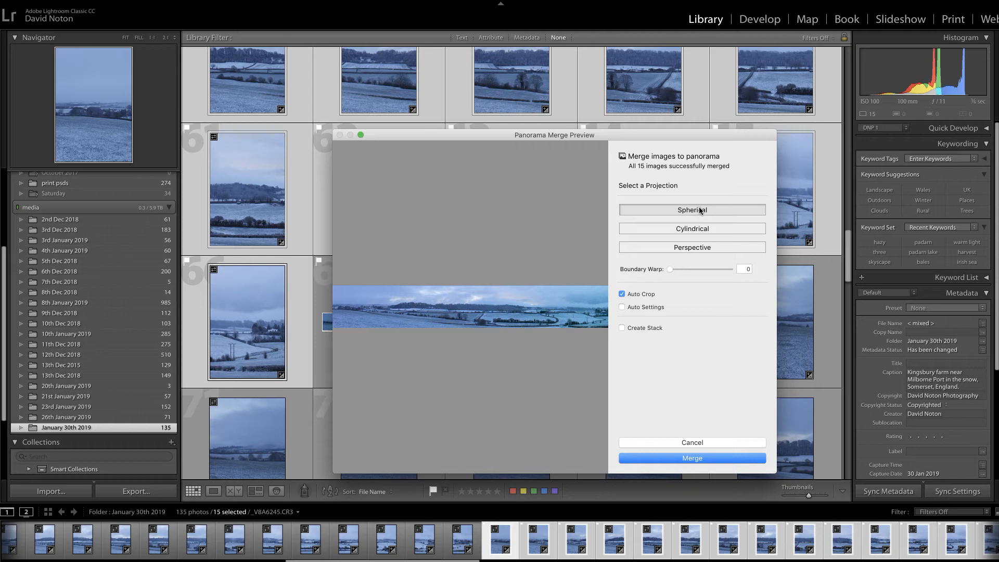
{"action": "left_click", "coordinate": [698, 231]}
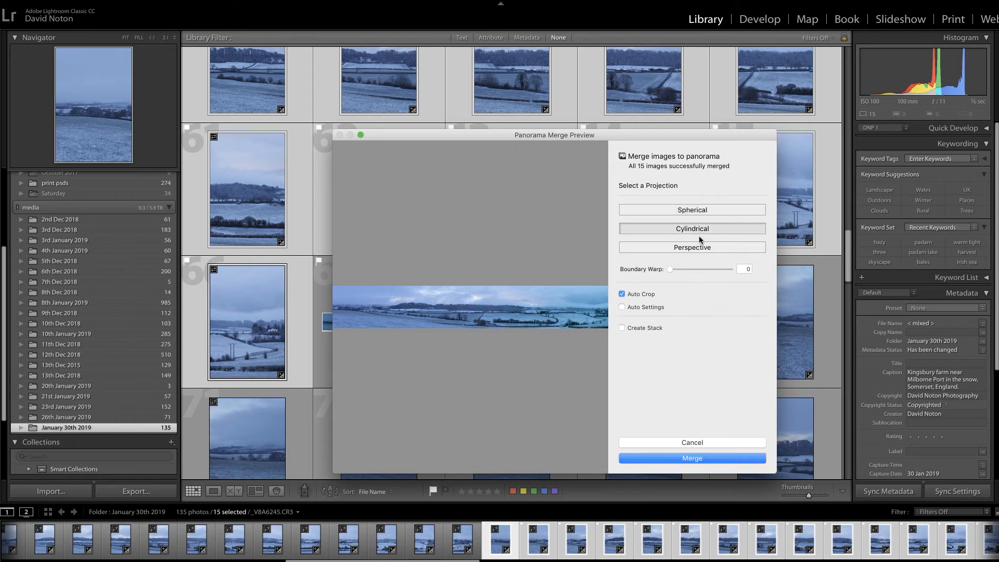
{"action": "left_click", "coordinate": [699, 248]}
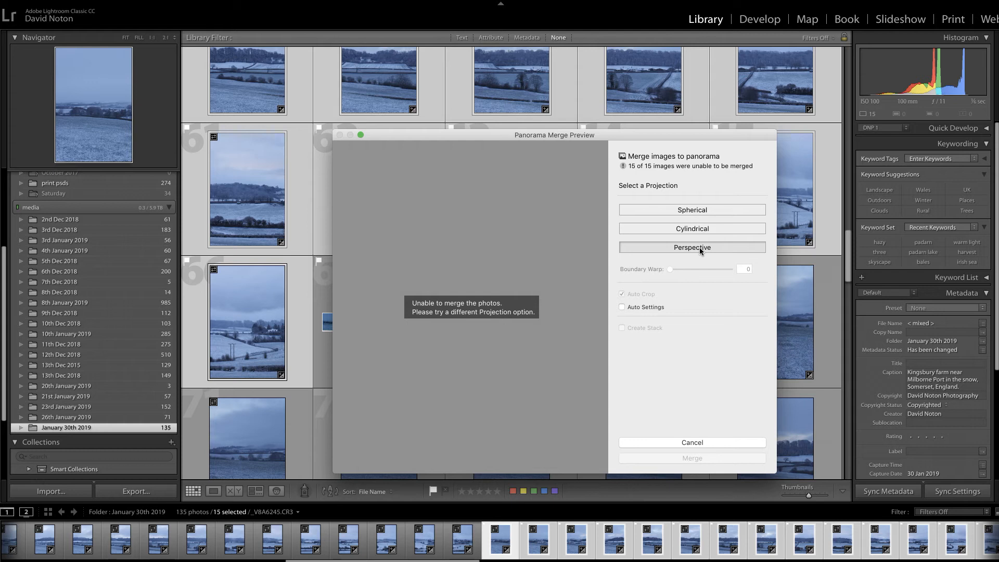
{"action": "left_click", "coordinate": [695, 229]}
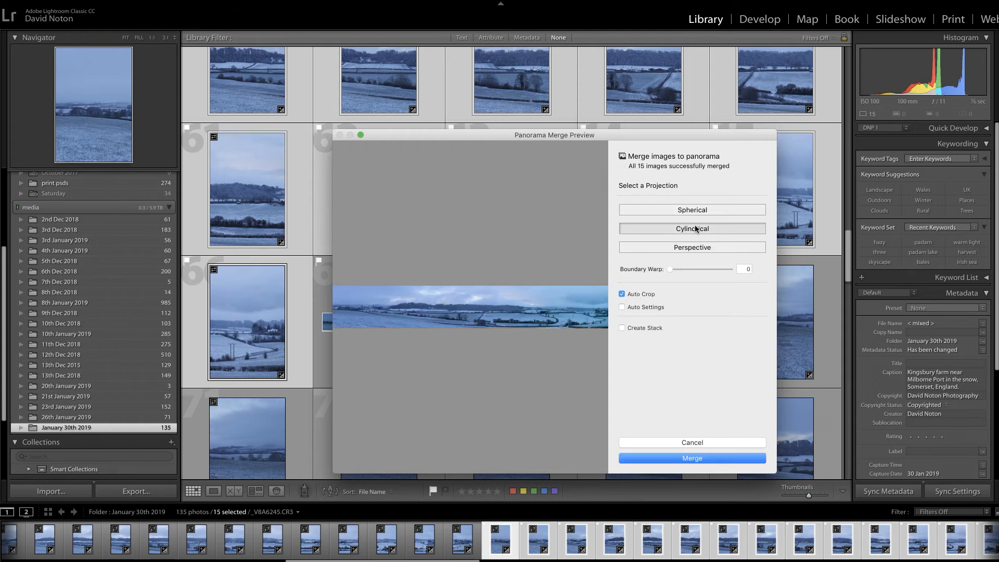
{"action": "left_click", "coordinate": [693, 457]}
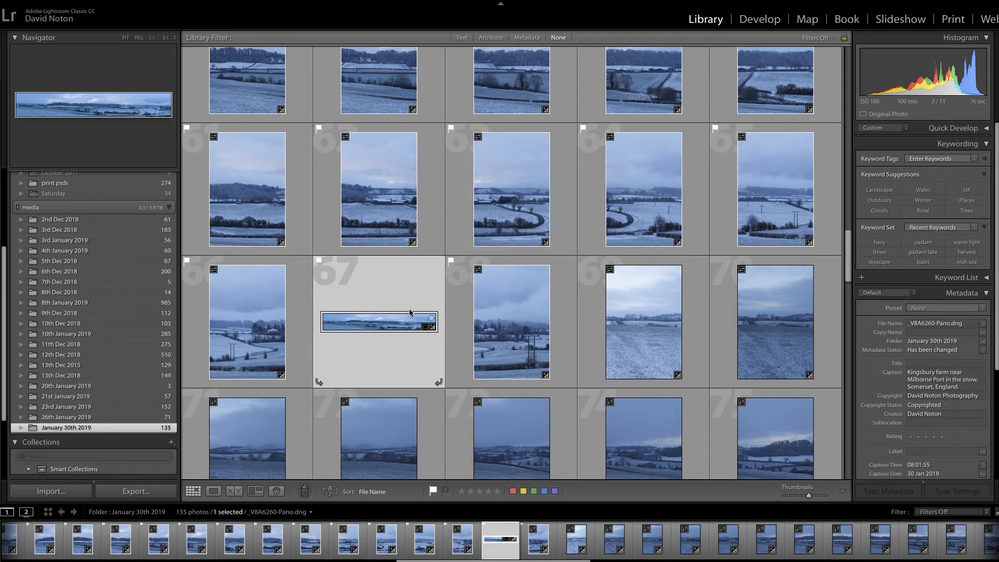
- Open _V8A6260-Pano.dng in Develop and crop it, trimming both ends of the scene and extending the lower edge slightly
{"action": "left_click", "coordinate": [760, 21]}
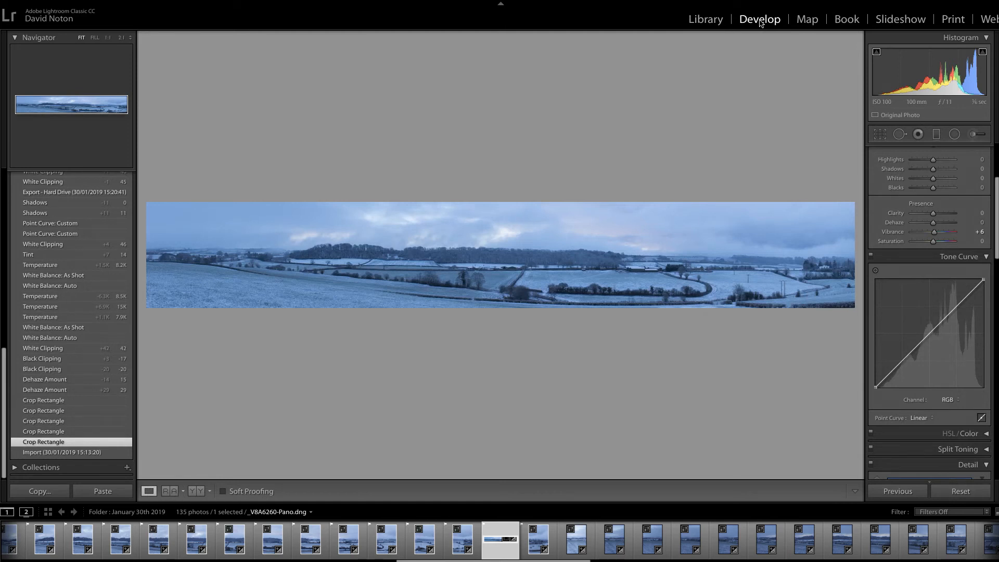
{"action": "left_click", "coordinate": [880, 135]}
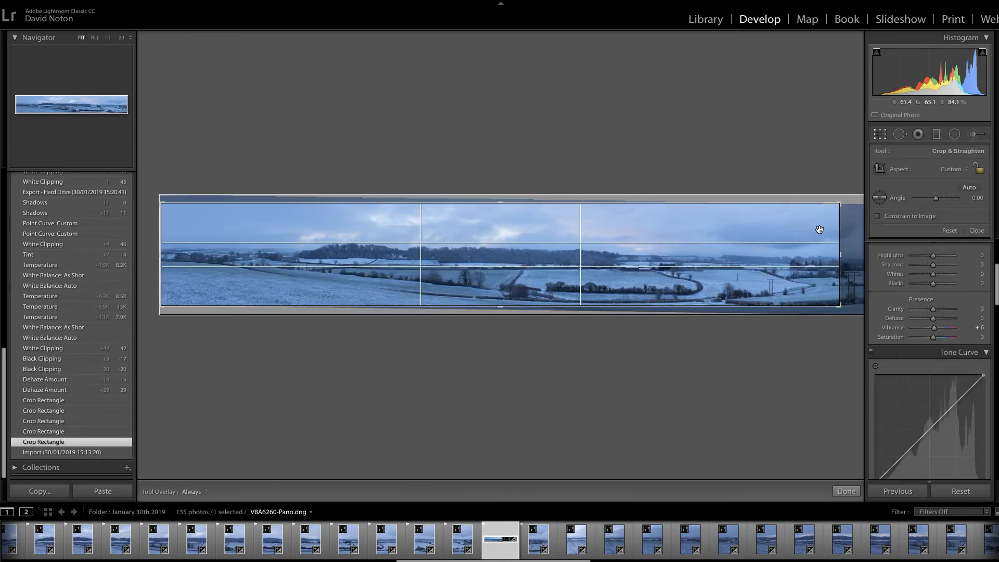
{"action": "mouse_move", "coordinate": [843, 255]}
{"action": "left_mouse_down"}
{"action": "mouse_move", "coordinate": [857, 255]}
{"action": "mouse_move", "coordinate": [841, 255]}
{"action": "left_mouse_up"}
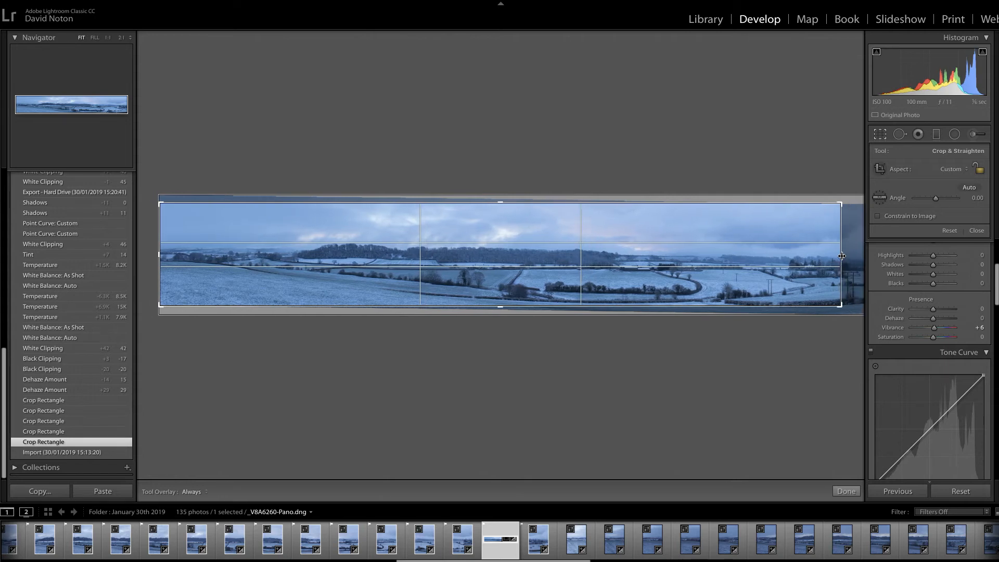
{"action": "left_click_drag", "start_coordinate": [842, 256], "coordinate": [854, 256]}
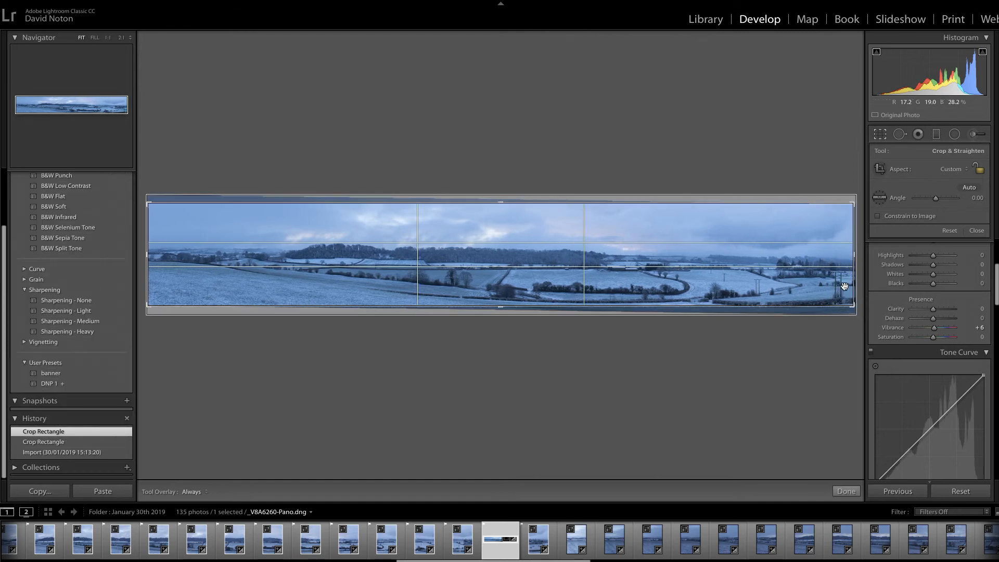
{"action": "left_click_drag", "start_coordinate": [853, 255], "coordinate": [840, 258]}
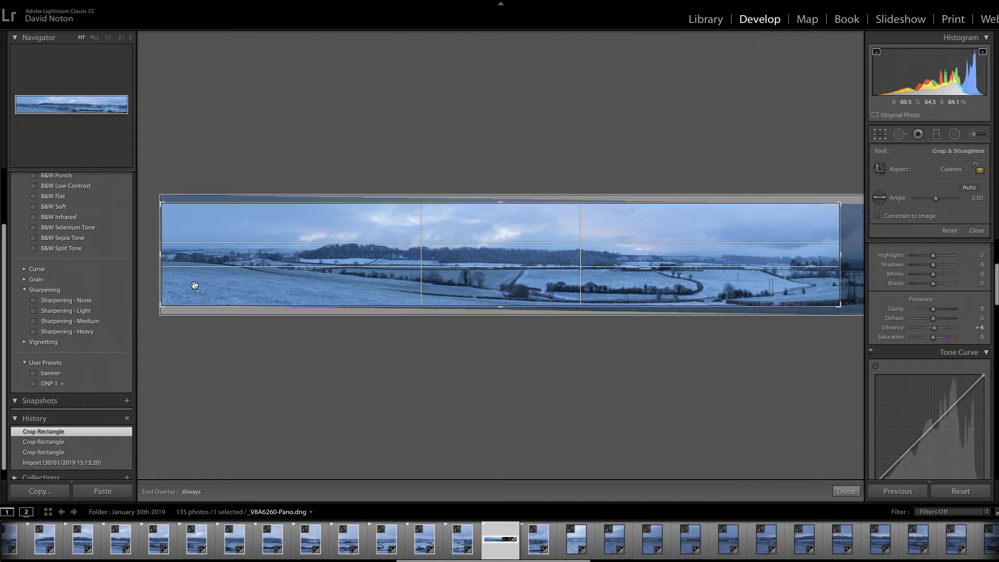
{"action": "left_click_drag", "start_coordinate": [162, 255], "coordinate": [184, 254]}
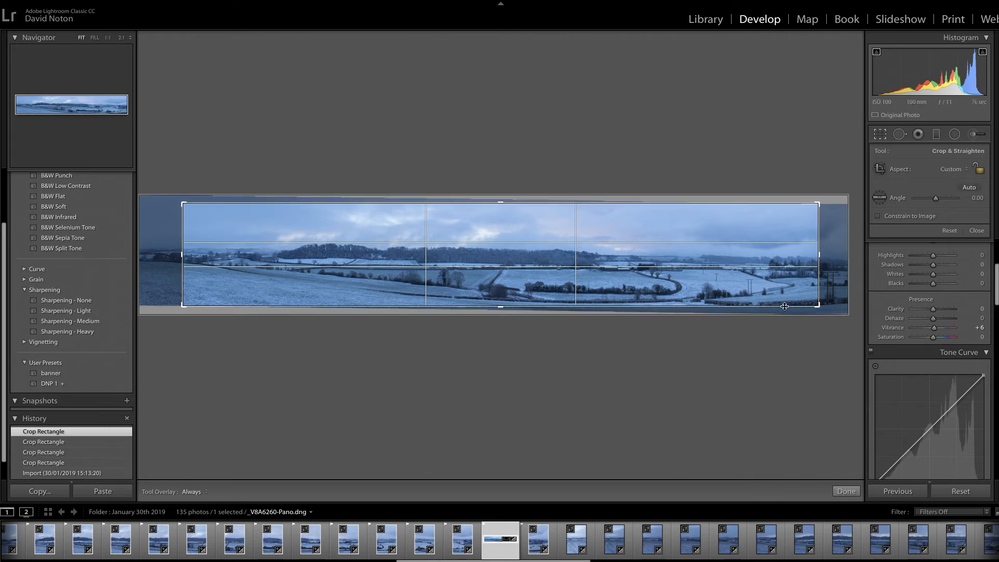
{"action": "left_click_drag", "start_coordinate": [501, 307], "coordinate": [500, 309]}
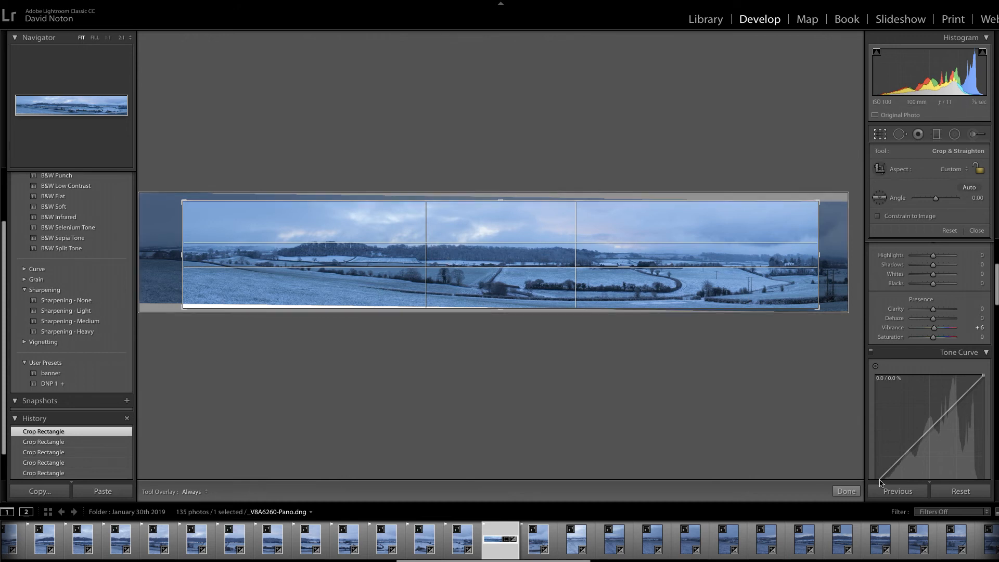
{"action": "left_click", "coordinate": [847, 491]}
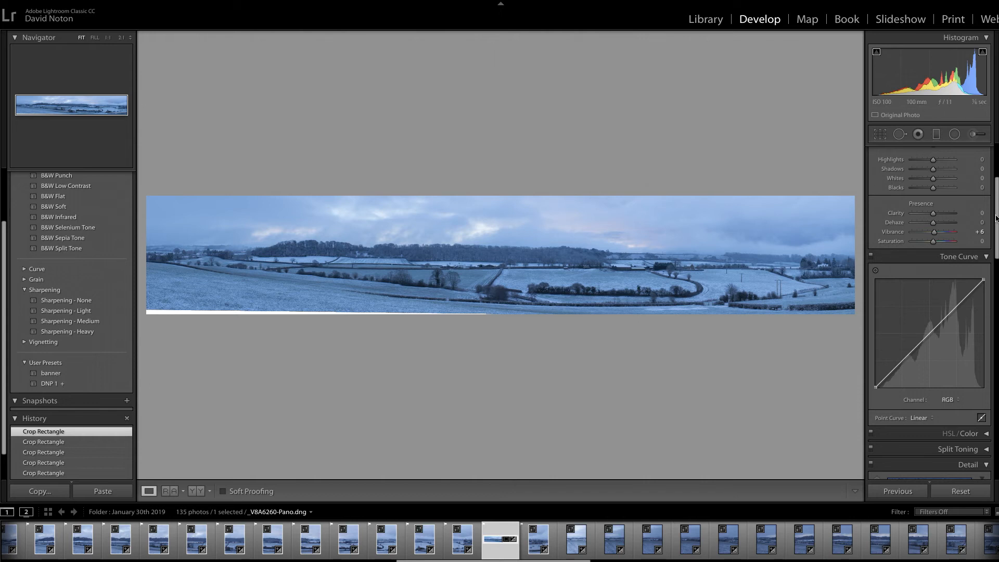
- Warm the panorama's white balance by setting Temp to 7,482
{"action": "left_click_drag", "start_coordinate": [996, 217], "coordinate": [984, 157]}
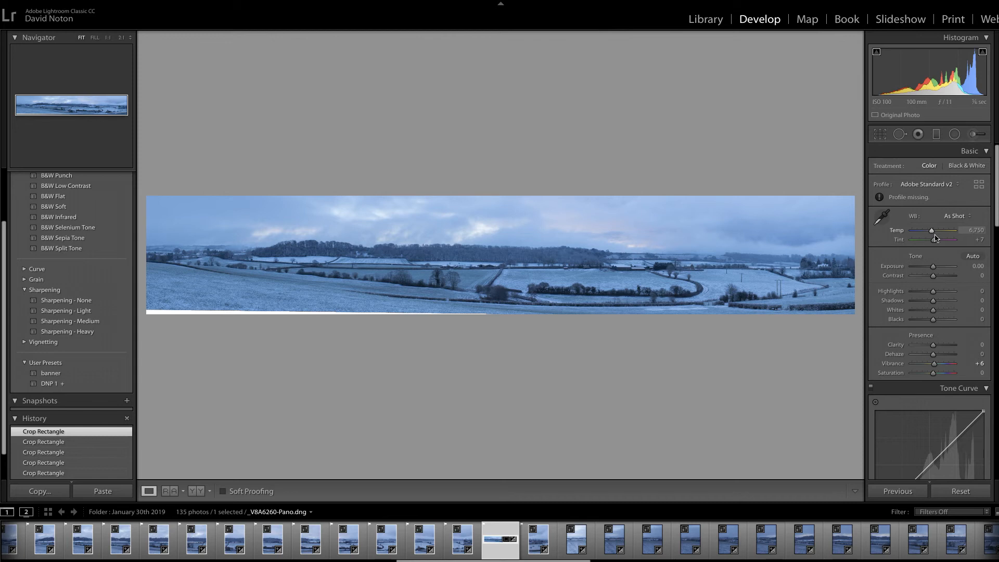
{"action": "left_click_drag", "start_coordinate": [932, 233], "coordinate": [936, 232]}
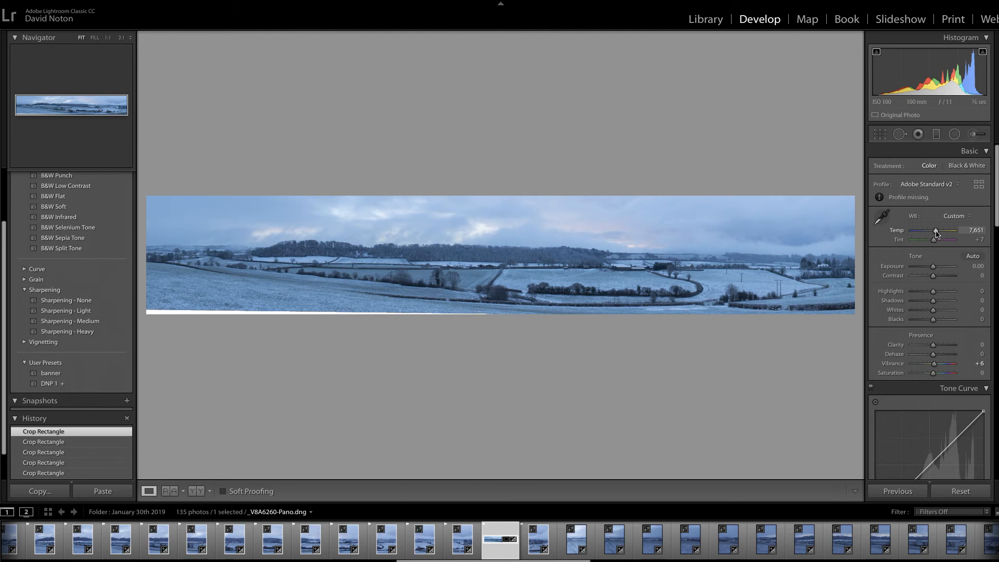
{"action": "left_click_drag", "start_coordinate": [935, 234], "coordinate": [934, 233]}
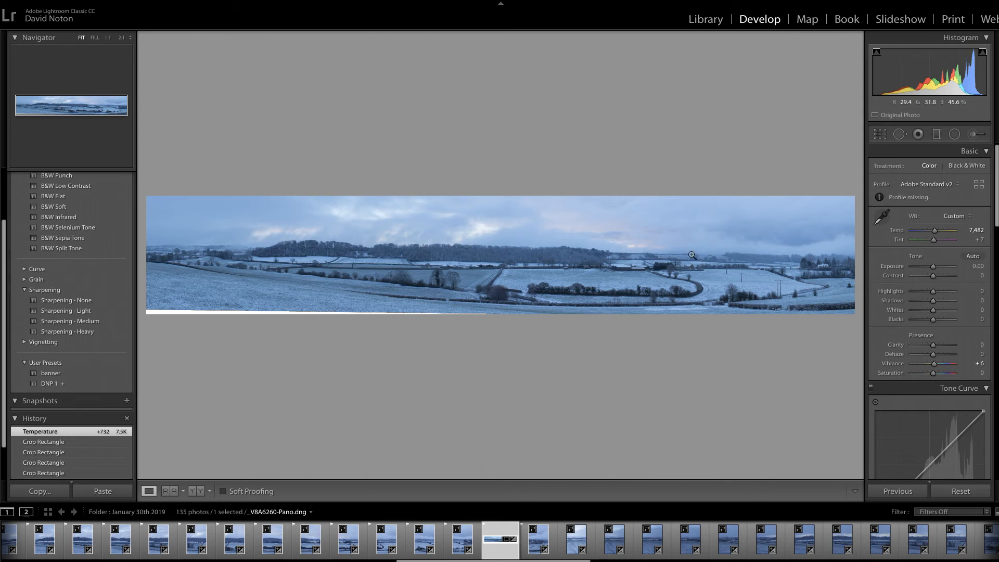
- Add a horizontal graduated filter covering the snowy foreground, with its narrow transition just below the treeline
{"action": "left_click", "coordinate": [937, 136]}
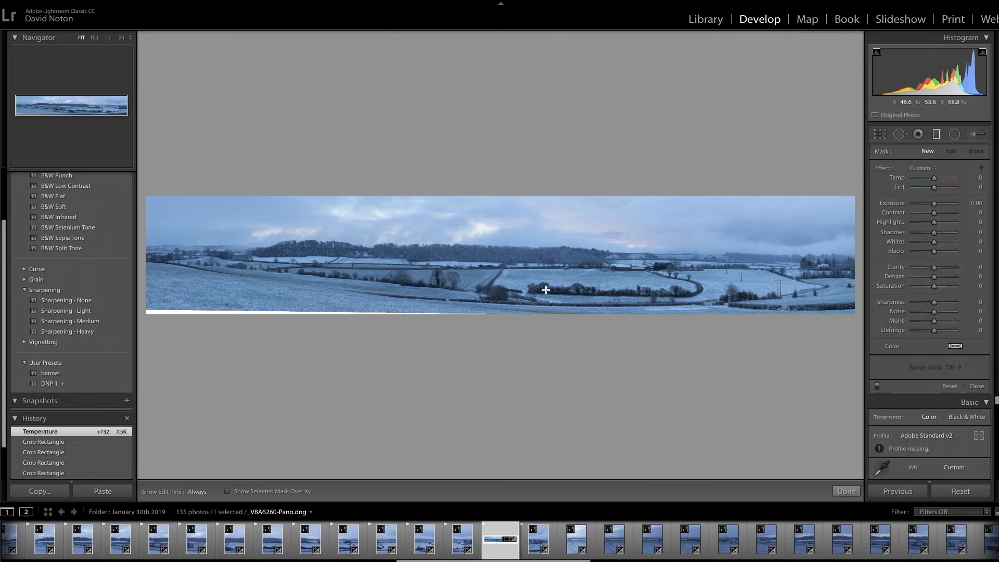
{"action": "key", "text": "shift"}
{"action": "left_click_drag", "start_coordinate": [543, 289], "coordinate": [542, 261]}
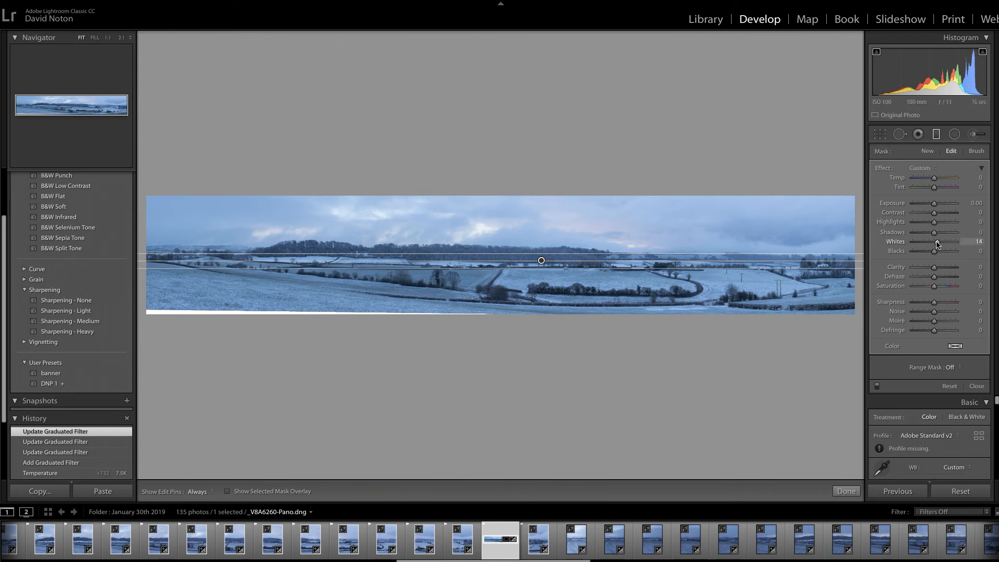
- Set the foreground graduated filter's Whites to 35, Blacks to -27 and Dehaze to 10
{"action": "left_click_drag", "start_coordinate": [937, 244], "coordinate": [942, 243]}
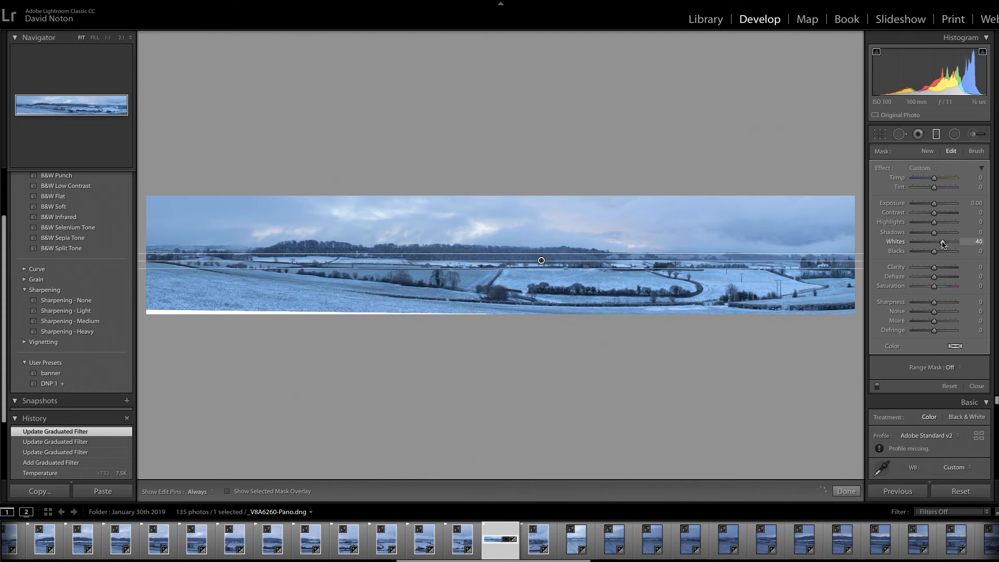
{"action": "left_click_drag", "start_coordinate": [943, 245], "coordinate": [942, 244]}
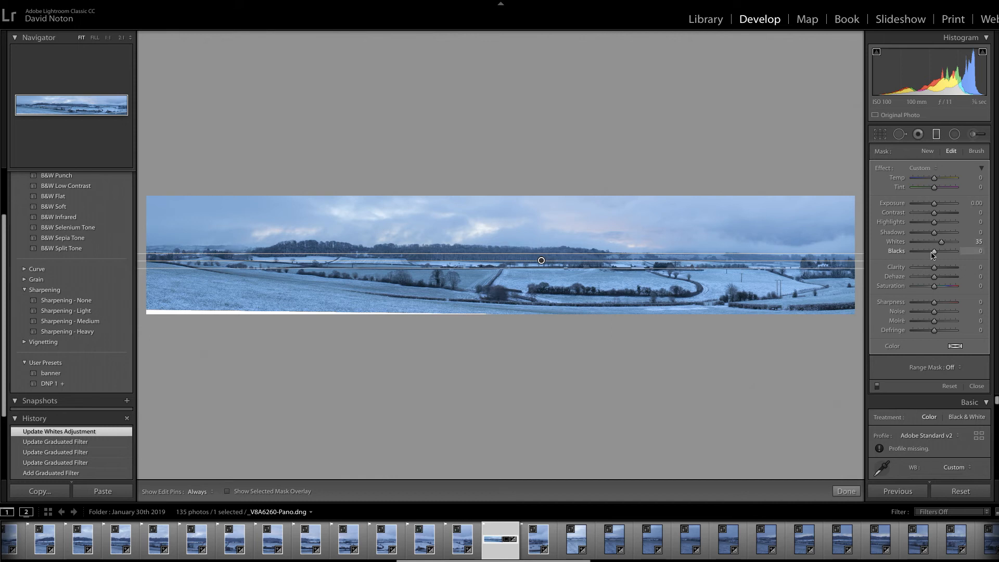
{"action": "left_click_drag", "start_coordinate": [934, 255], "coordinate": [929, 255]}
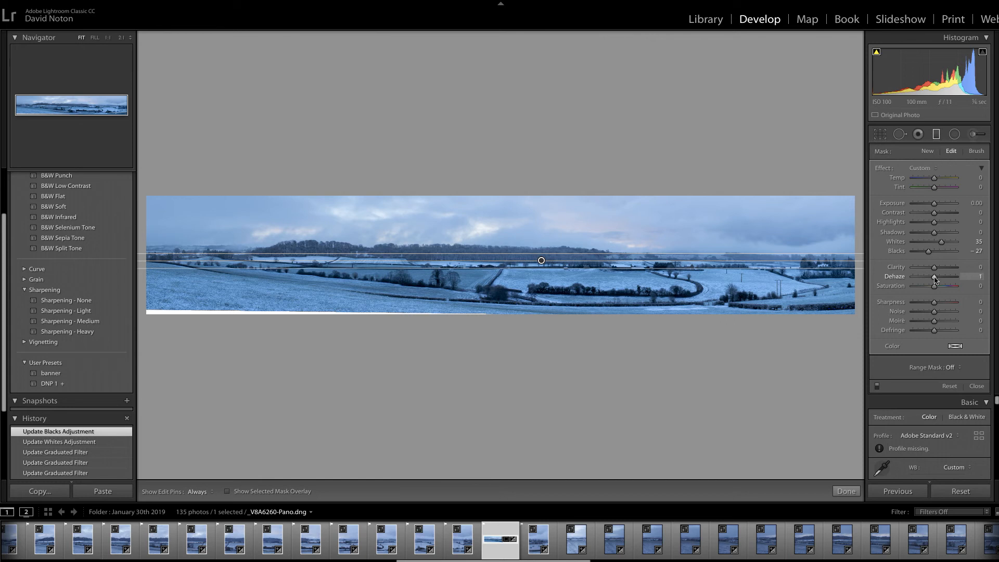
{"action": "left_click_drag", "start_coordinate": [934, 279], "coordinate": [936, 279]}
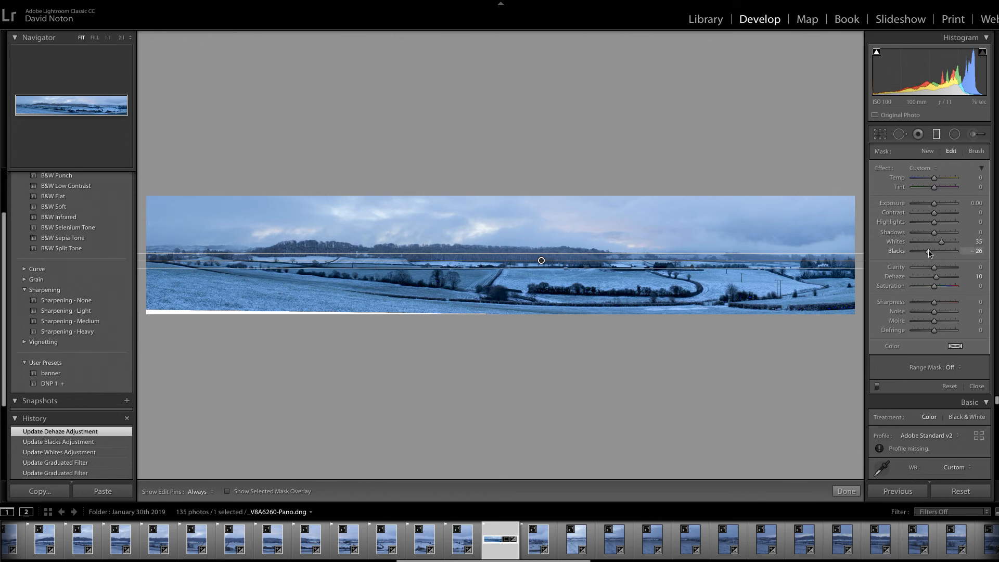
- Refine the foreground graduated filter by setting Blacks to -3 and Exposure to 0.18
{"action": "left_click_drag", "start_coordinate": [930, 253], "coordinate": [932, 253]}
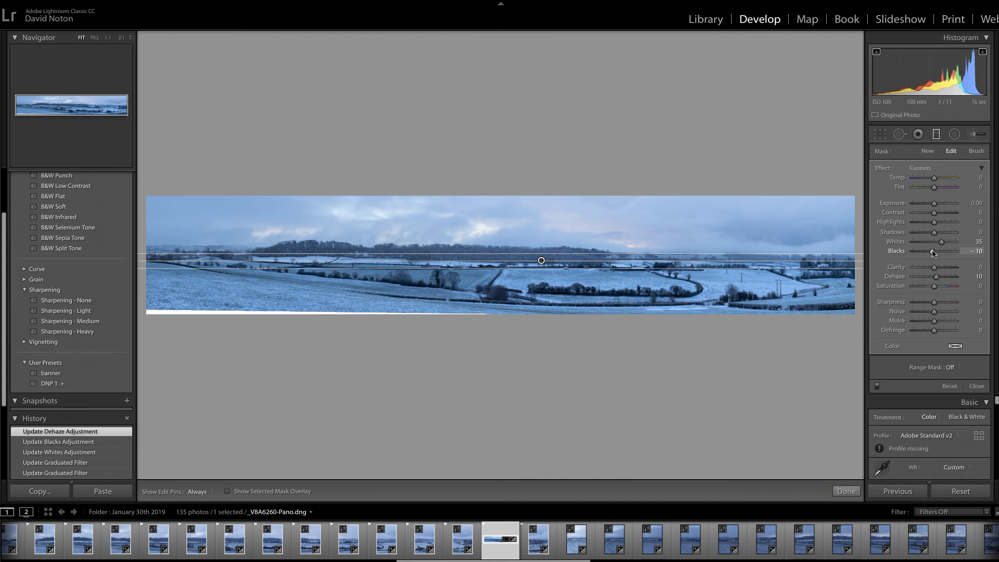
{"action": "left_click_drag", "start_coordinate": [933, 254], "coordinate": [935, 254]}
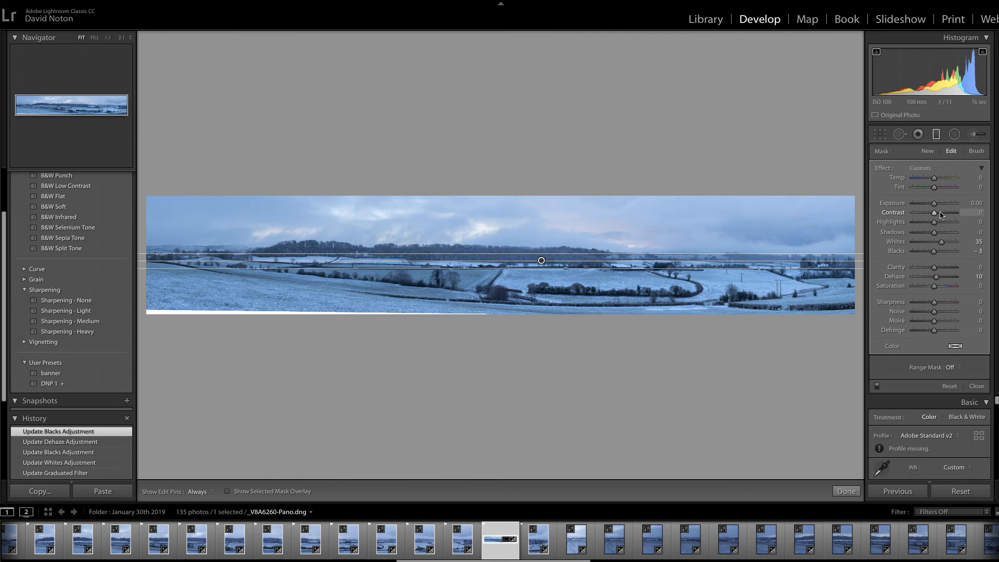
{"action": "left_click_drag", "start_coordinate": [934, 205], "coordinate": [935, 205]}
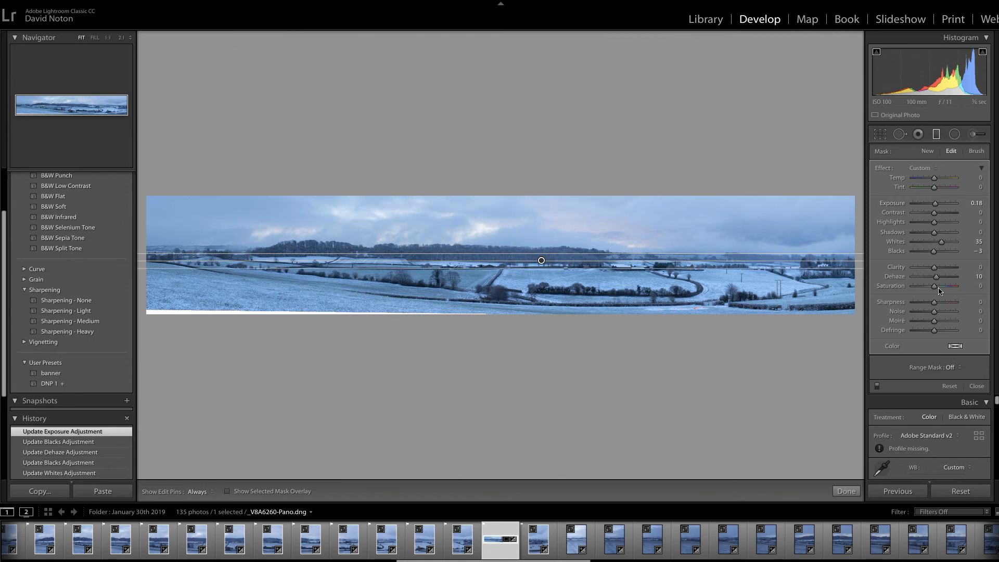
{"action": "left_click", "coordinate": [845, 491]}
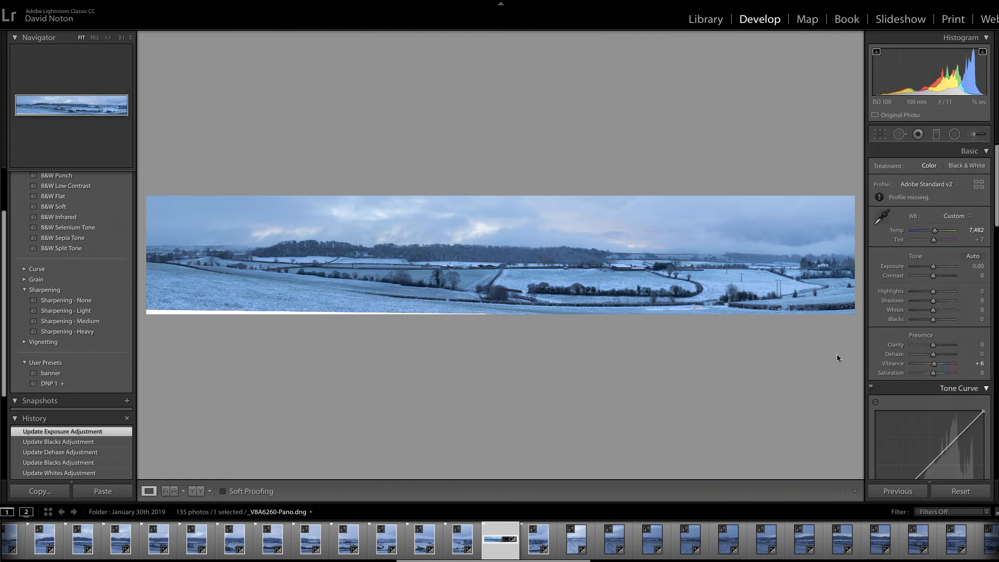
- Add a second horizontal graduated filter covering the sky, with its narrow transition over the wooded treeline
{"action": "left_click", "coordinate": [936, 134]}
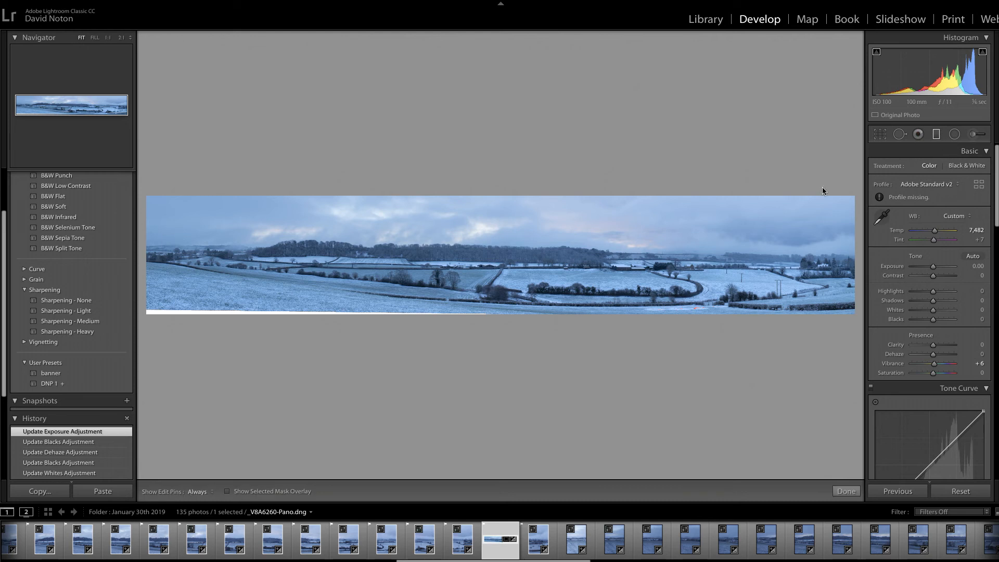
{"action": "left_click", "coordinate": [541, 260]}
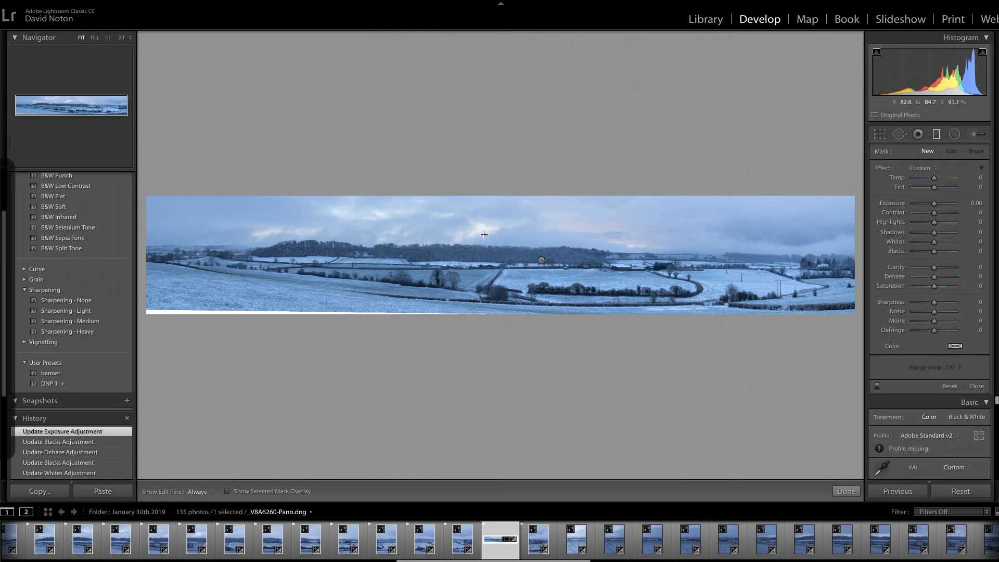
{"action": "key", "text": "shift"}
{"action": "left_click_drag", "start_coordinate": [490, 236], "coordinate": [489, 252]}
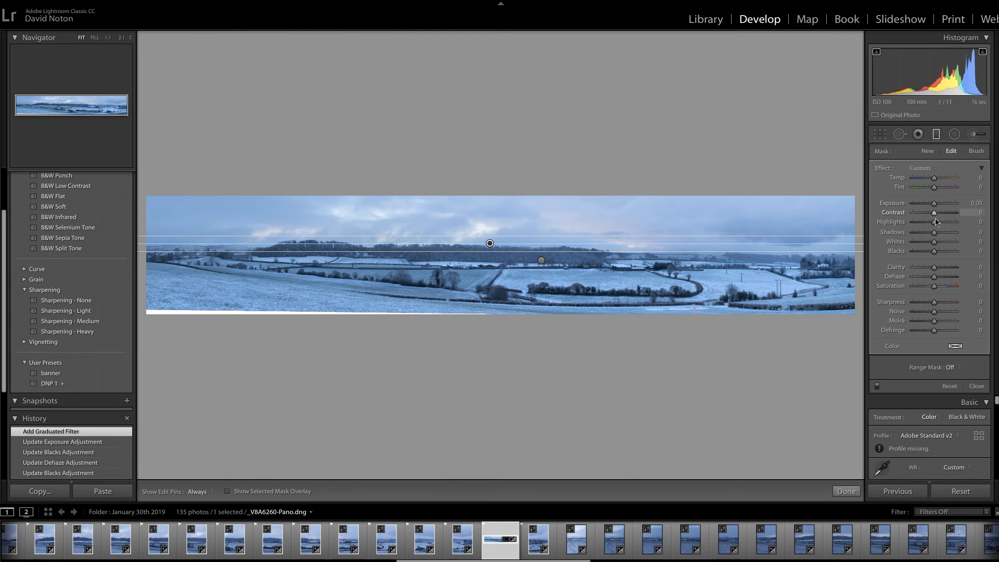
- Set the sky filter's Blacks to -13, Highlights to -33 and Exposure to -0.45, widening its transition slightly
{"action": "left_click_drag", "start_coordinate": [934, 254], "coordinate": [932, 255]}
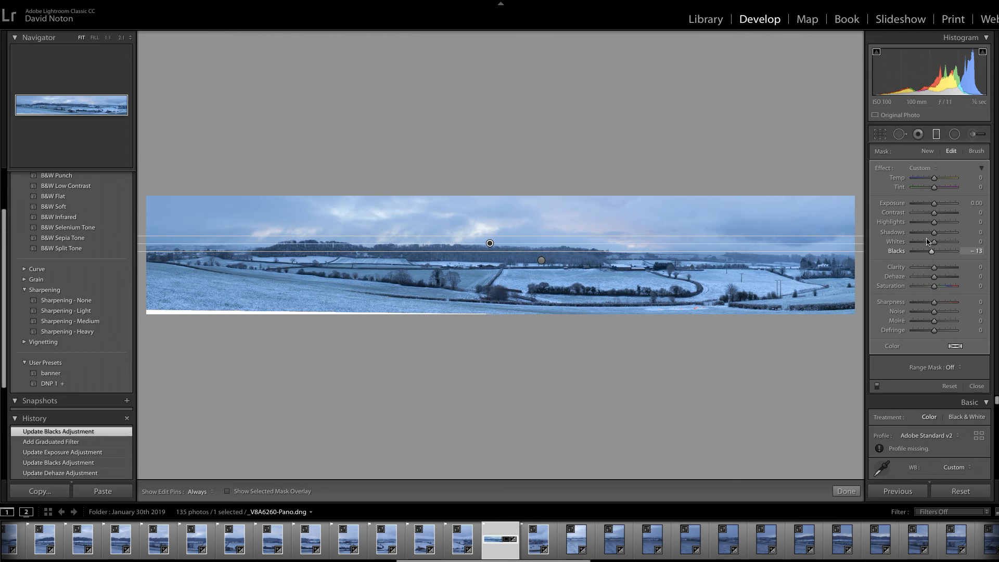
{"action": "left_click_drag", "start_coordinate": [932, 224], "coordinate": [933, 210]}
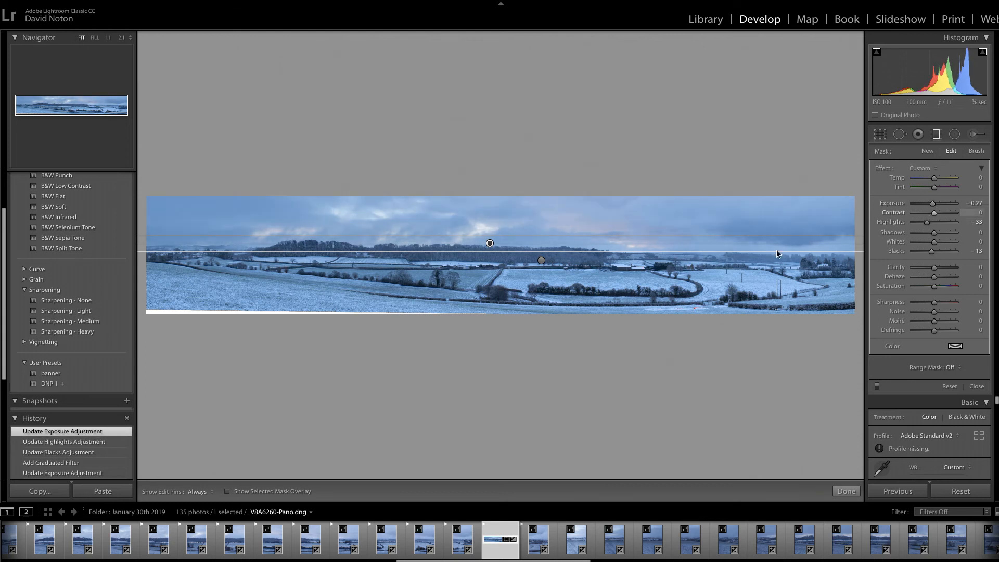
{"action": "left_click_drag", "start_coordinate": [741, 236], "coordinate": [739, 261]}
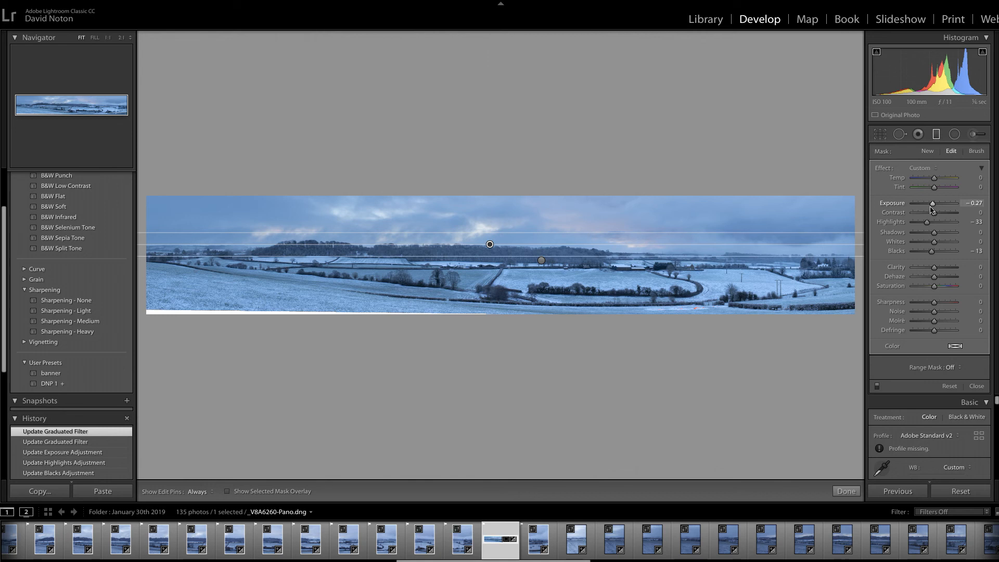
{"action": "left_click_drag", "start_coordinate": [932, 206], "coordinate": [932, 206]}
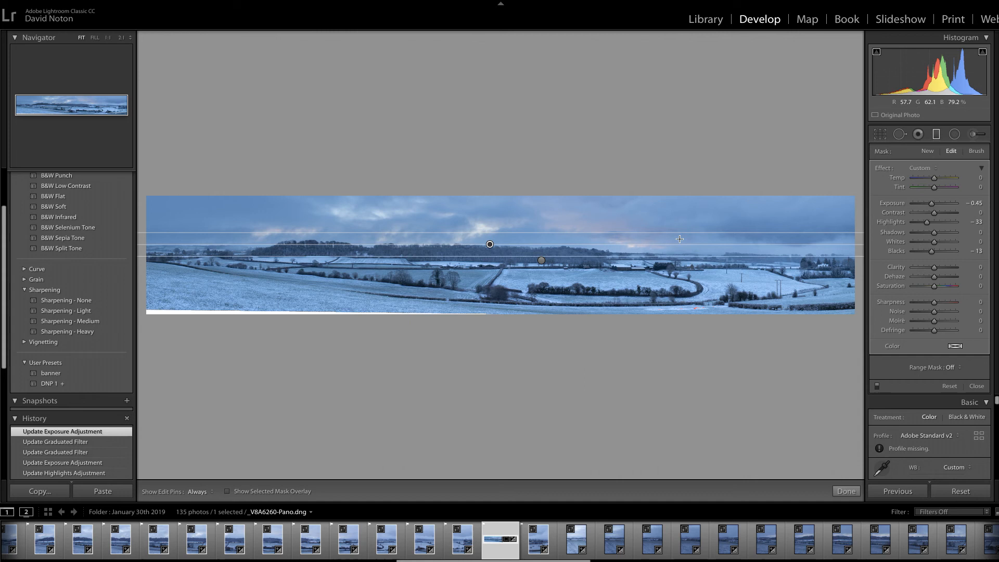
- Extend the sky filter's transition higher into the clouds and set its Saturation to 7
{"action": "left_click_drag", "start_coordinate": [659, 231], "coordinate": [660, 224]}
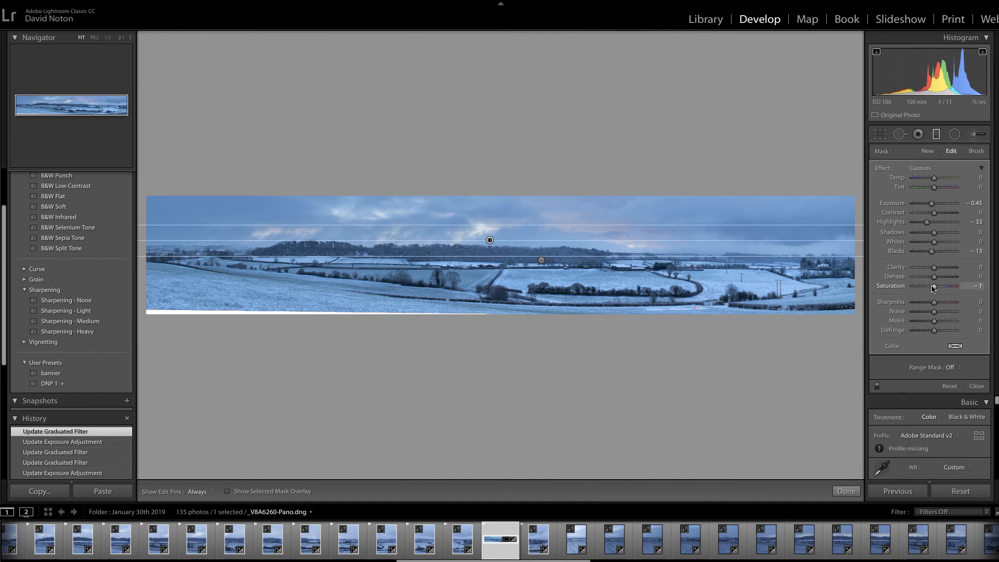
{"action": "left_click_drag", "start_coordinate": [934, 288], "coordinate": [935, 288]}
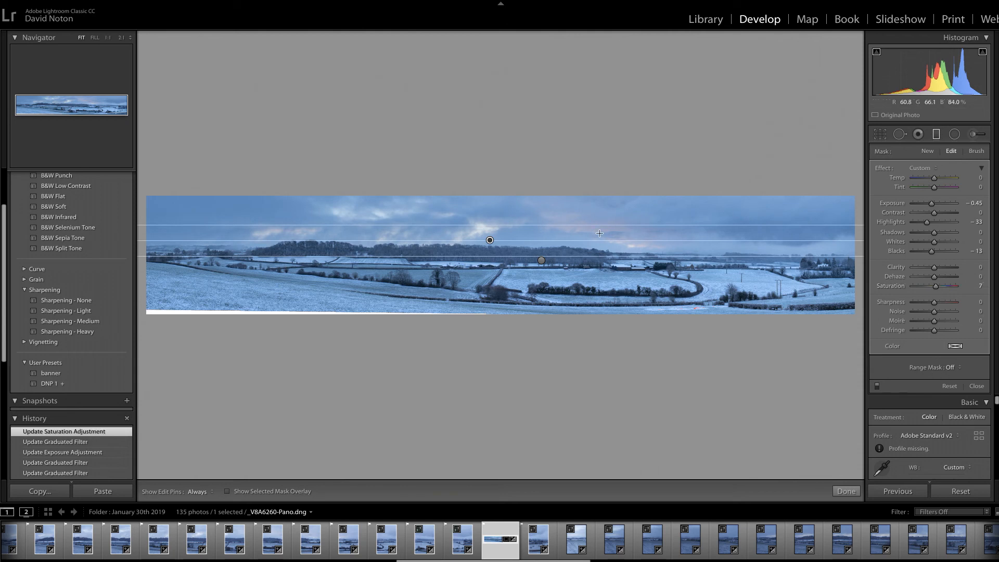
{"action": "left_click", "coordinate": [846, 491]}
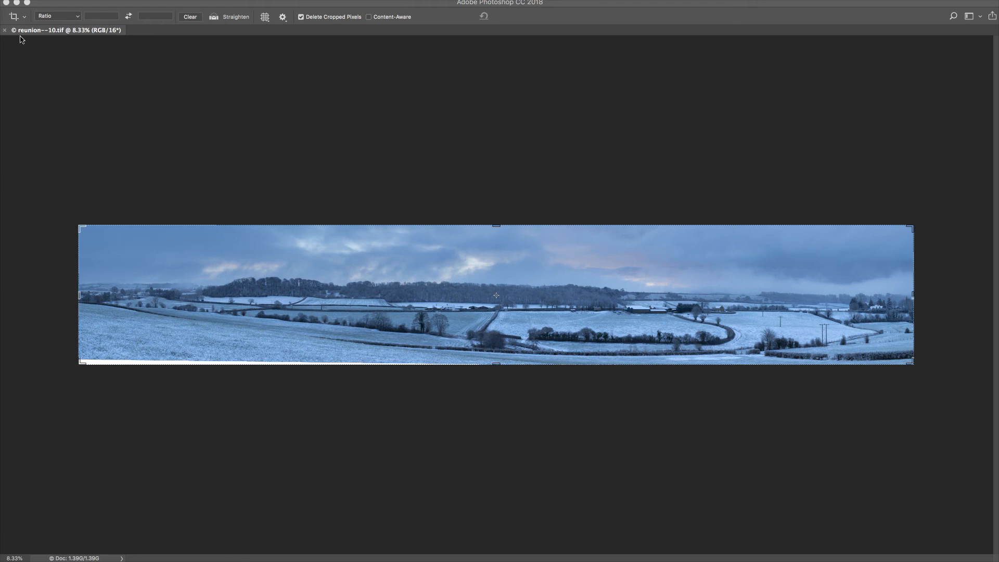
{"action": "left_click", "coordinate": [65, 34]}
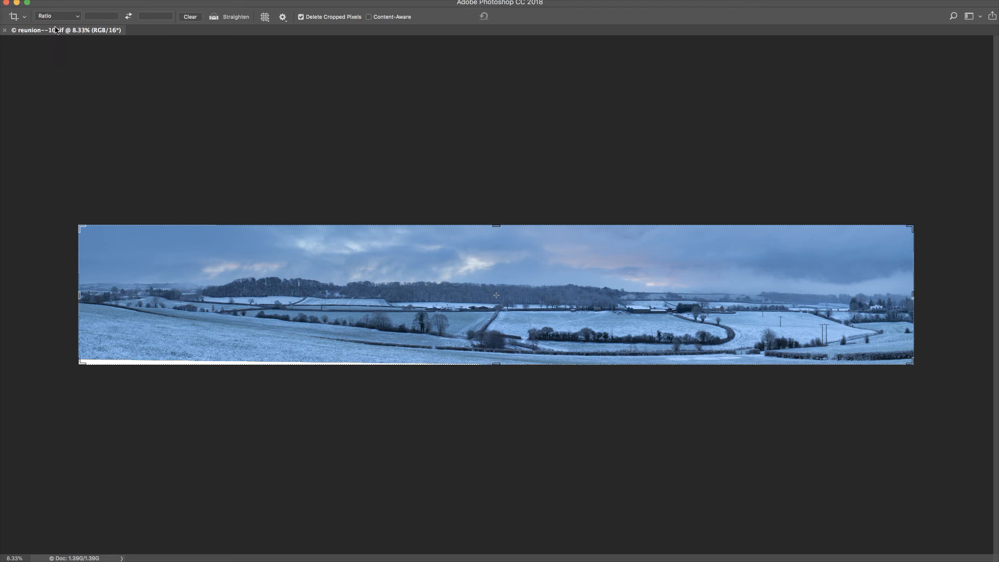
{"action": "left_click", "coordinate": [0, 0]}
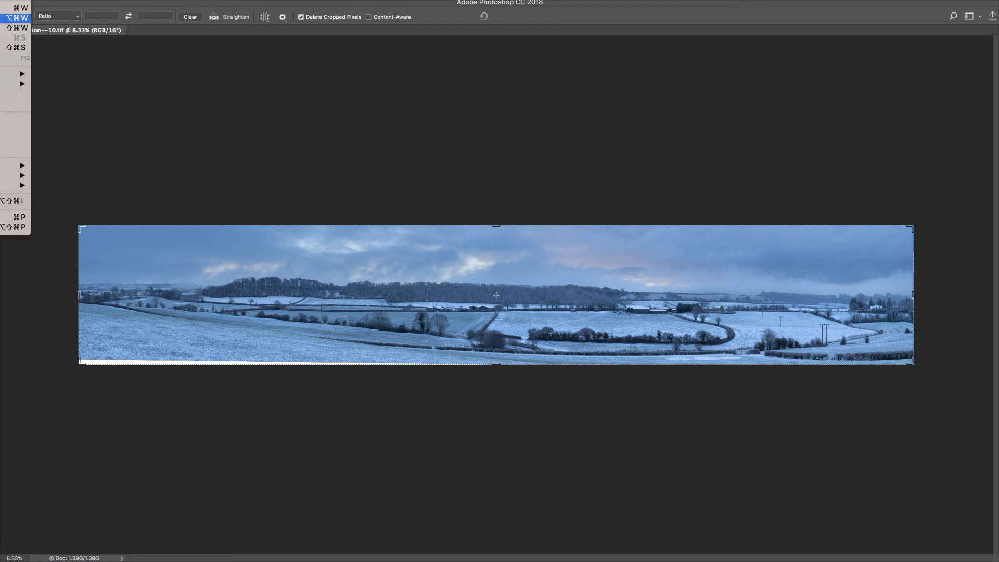
{"action": "left_click", "coordinate": [53, 52]}
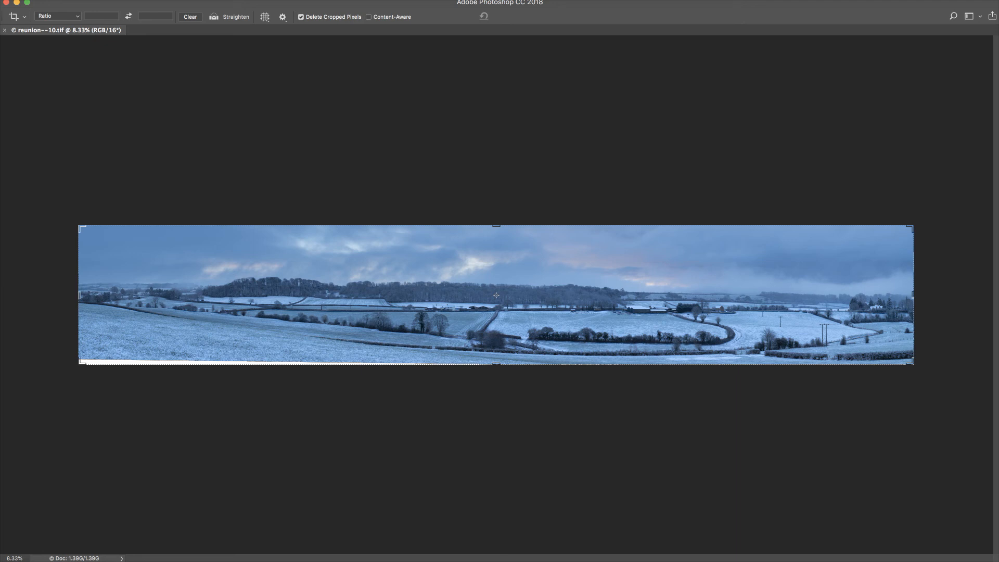
- In Photoshop, start saving the exported reunion--10.tif under the new name reunion-6260pano.tif
{"action": "left_click", "coordinate": [0, 0]}
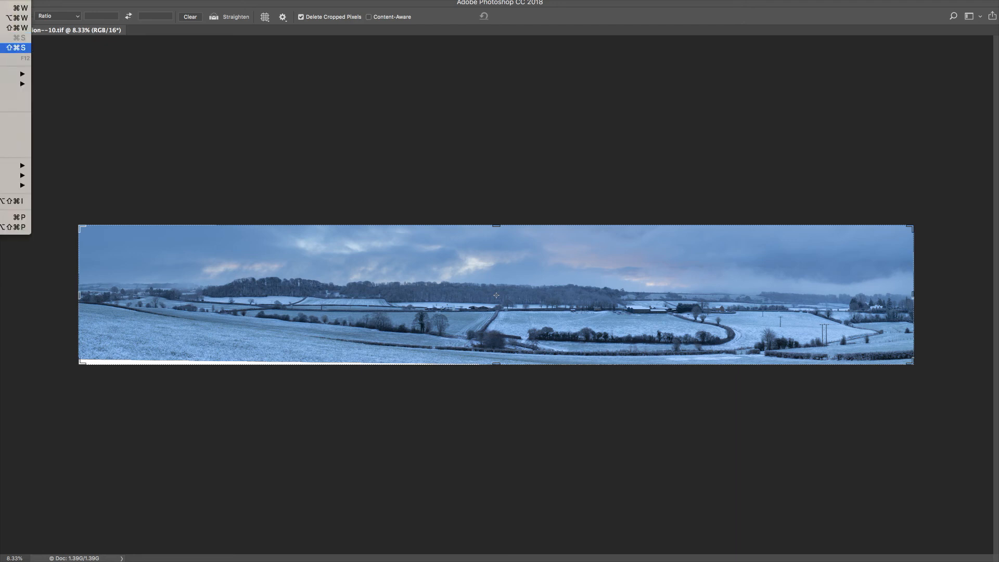
{"action": "left_click", "coordinate": [15, 47]}
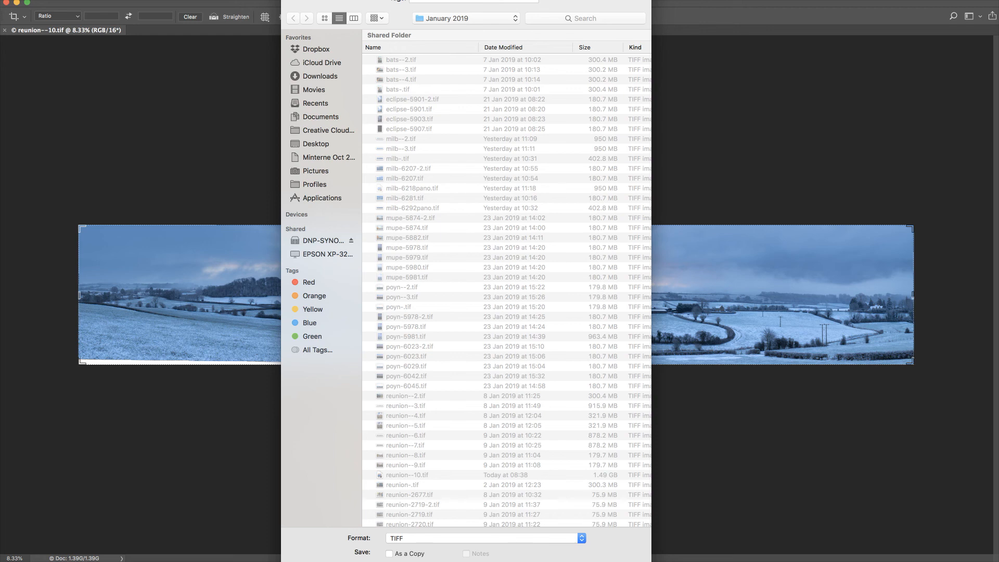
{"action": "left_click_drag", "start_coordinate": [470, 0], "coordinate": [474, 74]}
{"action": "left_click", "coordinate": [451, 91]}
{"action": "key", "text": "BackSpace"}
{"action": "key", "text": "BackSpace"}
{"action": "key", "text": "BackSpace"}
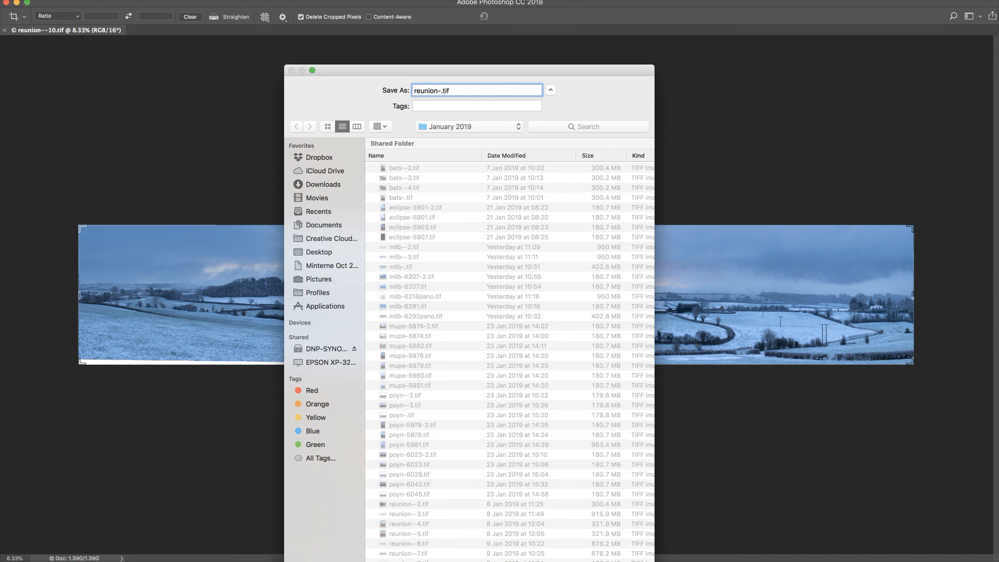
{"action": "type", "text": "6260pano"}
- Save the file in the January 2019 folder as an uncompressed TIFF with interleaved pixels and IBM PC byte order
{"action": "left_click_drag", "start_coordinate": [541, 73], "coordinate": [473, 12]}
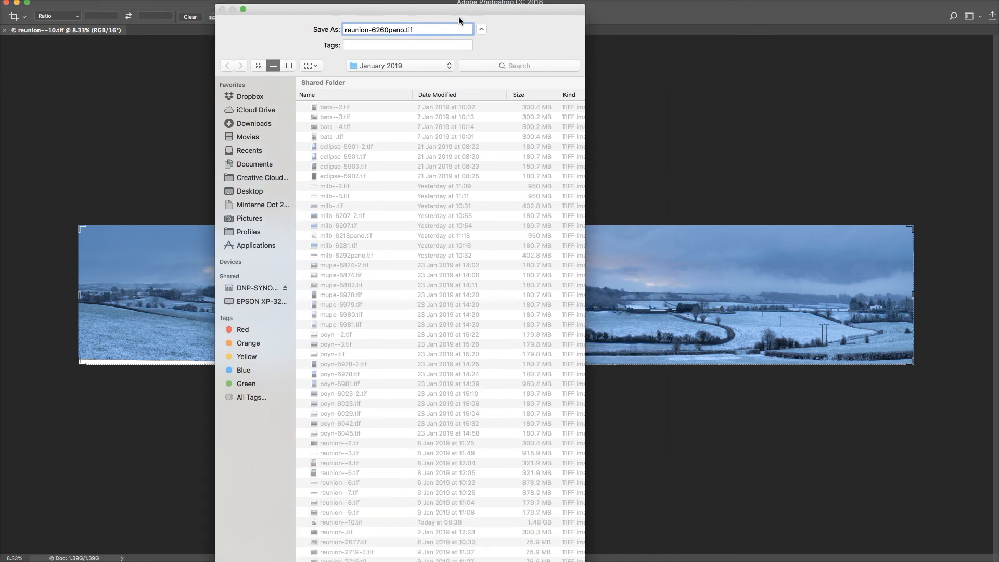
{"action": "left_click_drag", "start_coordinate": [458, 17], "coordinate": [373, 0]}
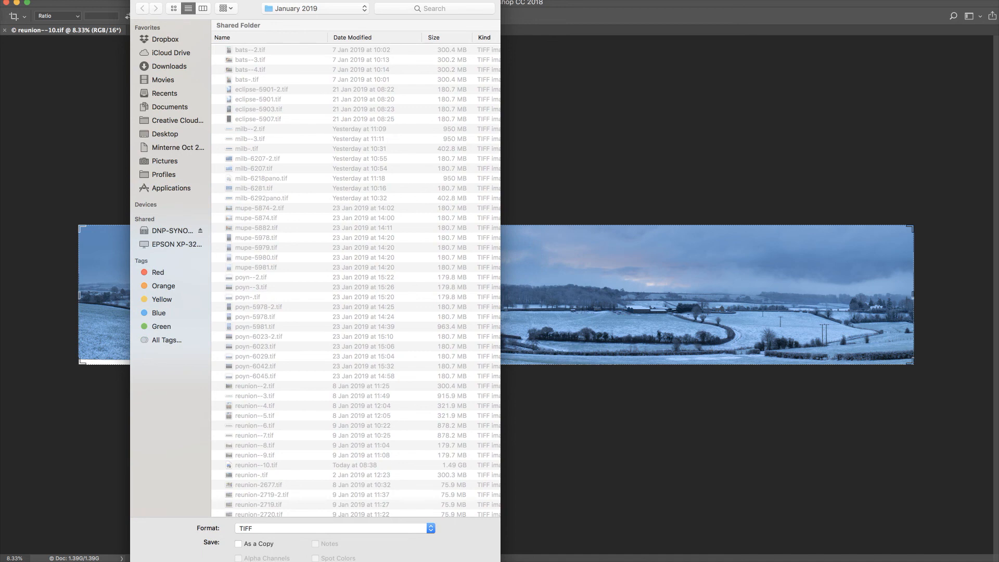
{"action": "key", "text": "Return"}
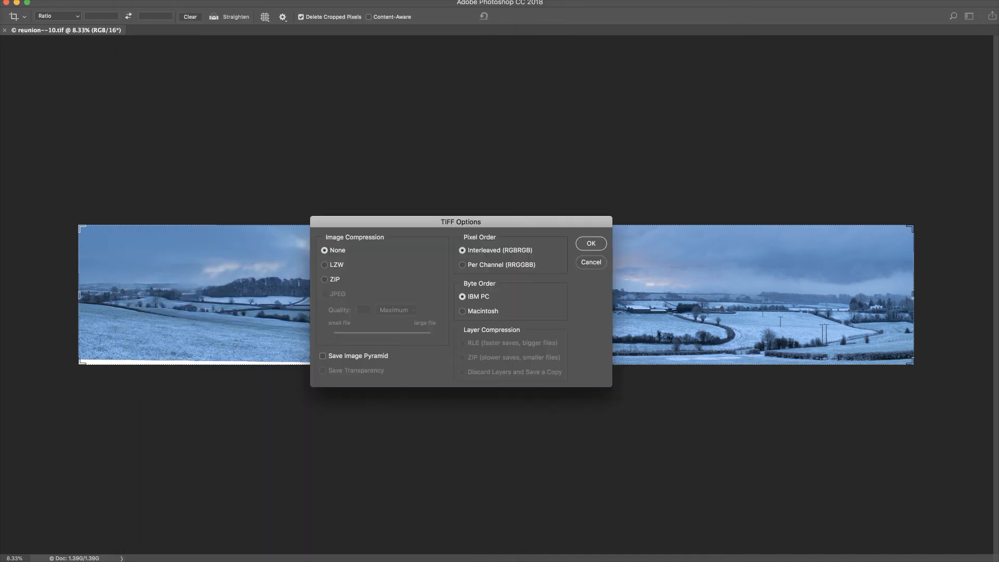
{"action": "left_click", "coordinate": [595, 243]}
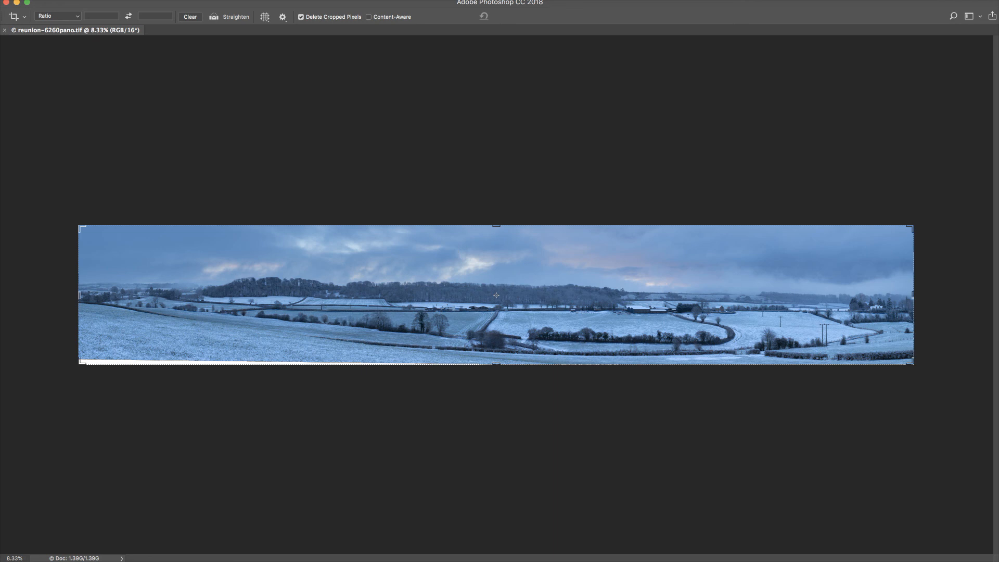
- Select the blank white strip along the panorama's lower edge with the Magic Wand at tolerance 5
{"action": "mouse_move", "coordinate": [995, 209]}
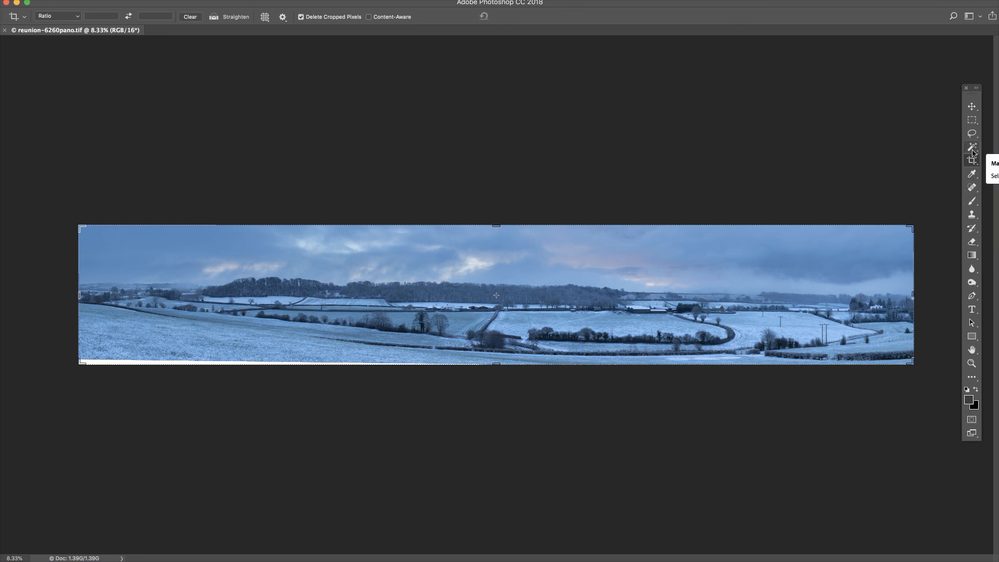
{"action": "left_click_drag", "start_coordinate": [971, 99], "coordinate": [857, 104]}
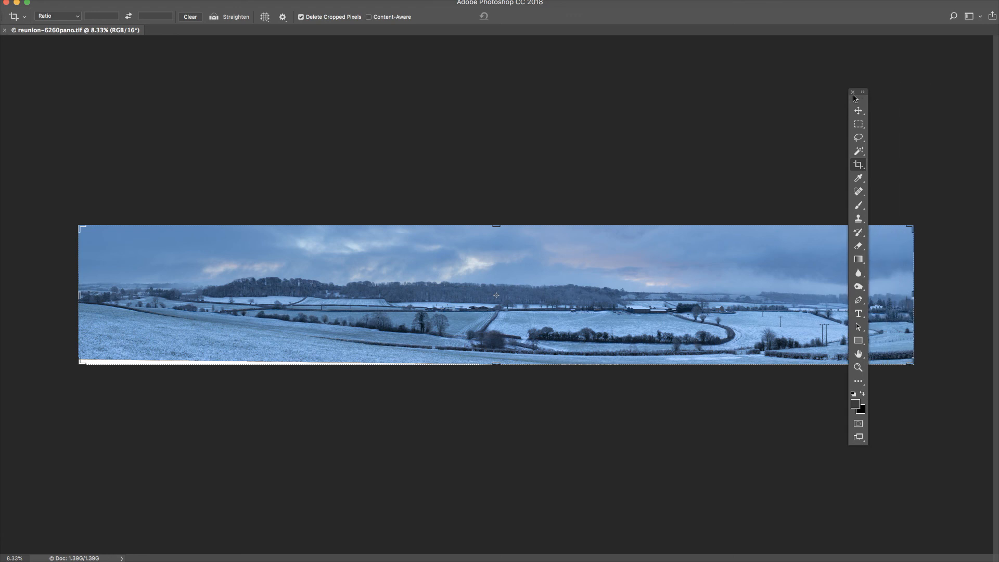
{"action": "left_click", "coordinate": [859, 152]}
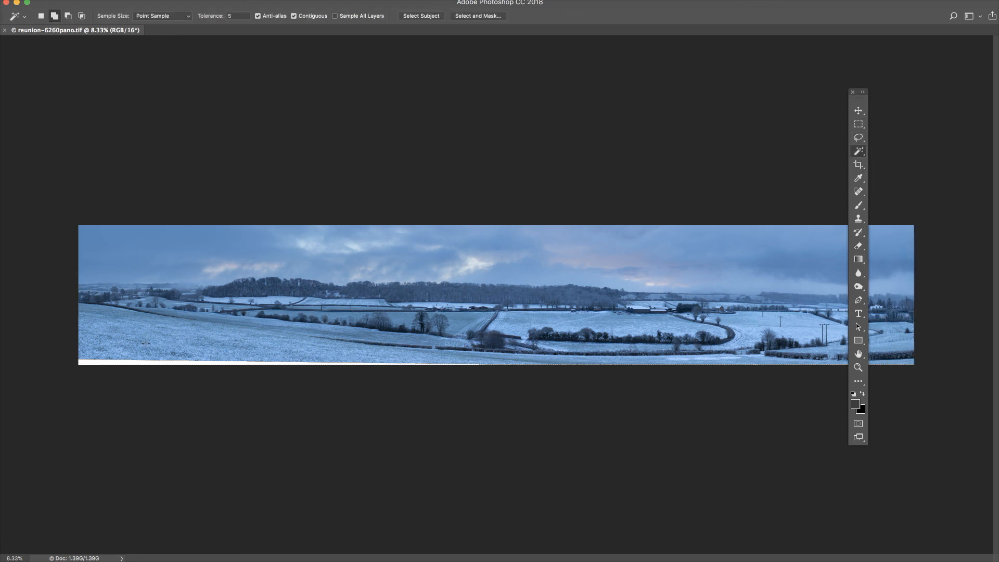
{"action": "left_click", "coordinate": [90, 362]}
- Run the "expand & fill" action on the selected white strip to fill it with matching snow
{"action": "left_click_drag", "start_coordinate": [997, 173], "coordinate": [781, 135]}
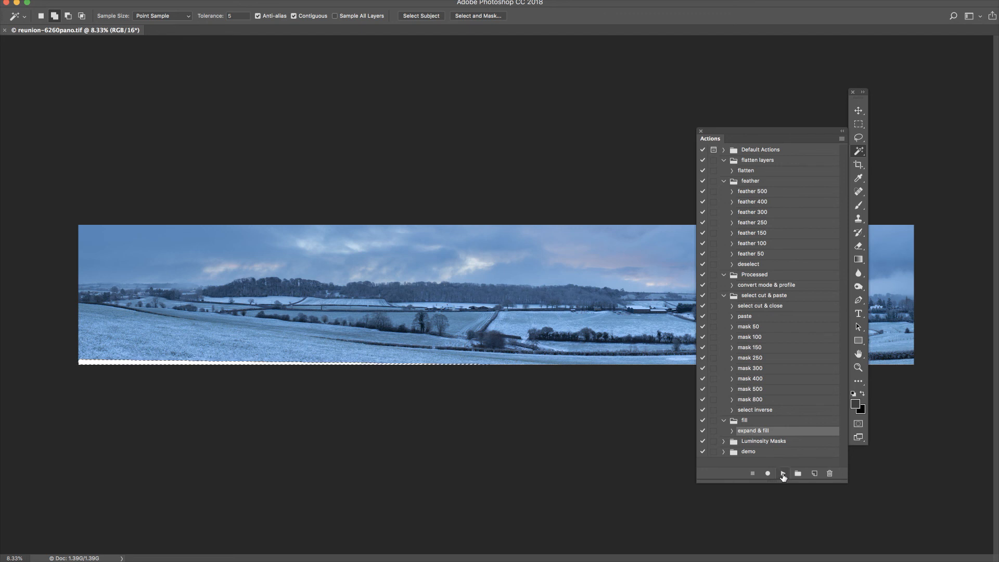
{"action": "left_click", "coordinate": [783, 474]}
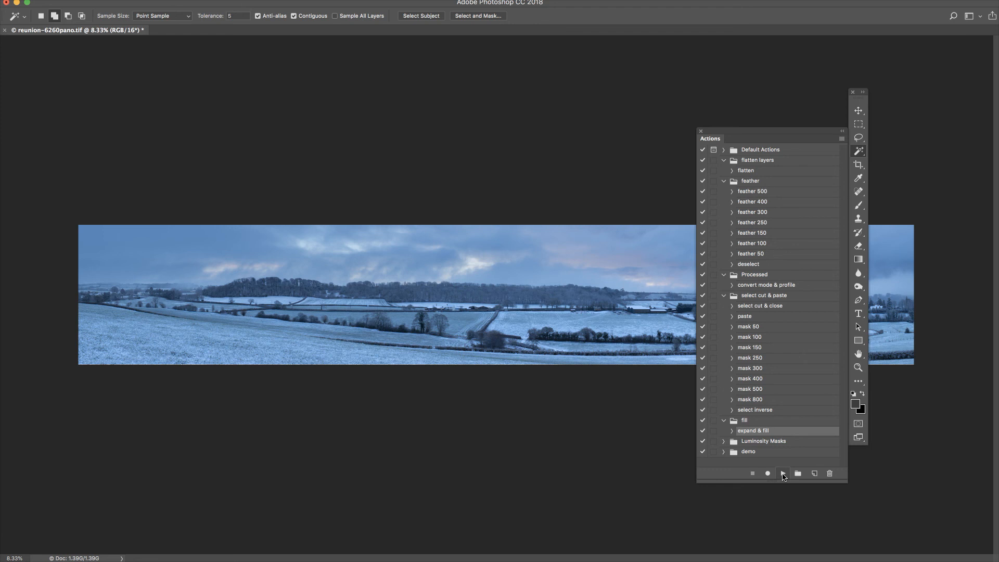
{"action": "left_click_drag", "start_coordinate": [777, 131], "coordinate": [998, 179]}
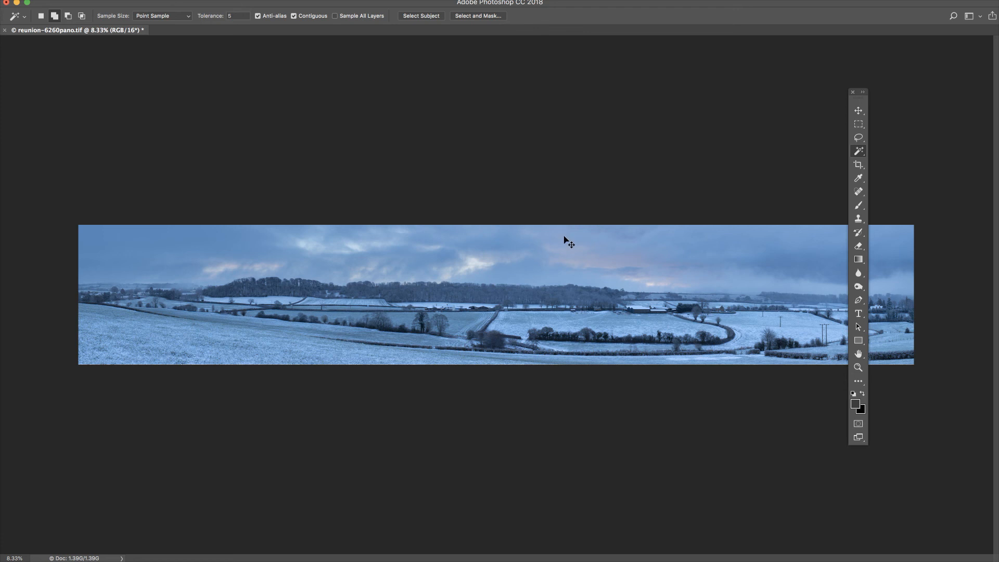
- Inspect the filled panorama at 33.3%, checking the central fields and the snowy foreground near its left end
{"action": "key", "text": "super+equal"}
{"action": "key", "text": "super+equal"}
{"action": "key", "text": "super+equal"}
{"action": "key", "text": "super+equal"}
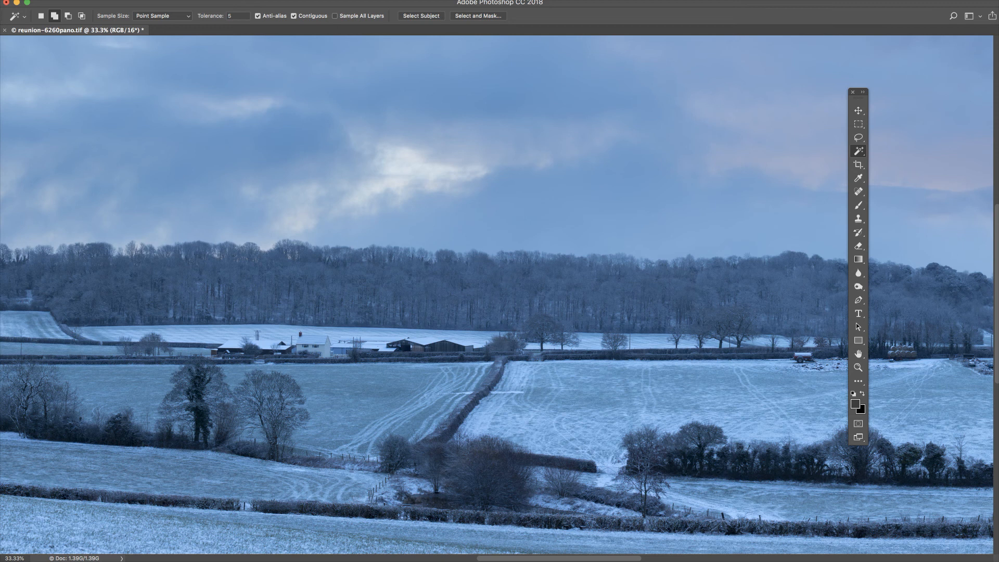
{"action": "scroll", "coordinate": [498, 295], "scroll_direction": "left", "scroll_amount": 20}
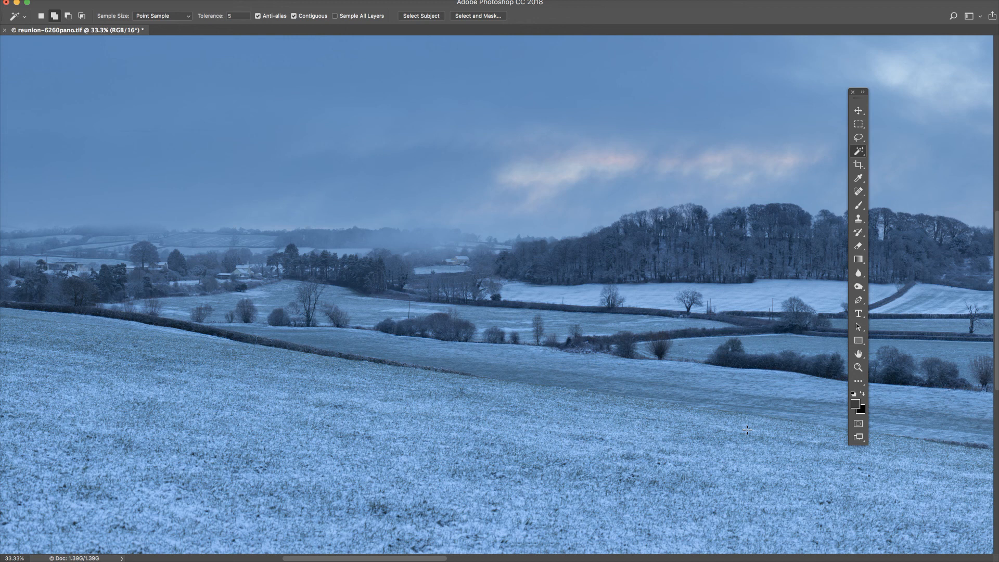
{"action": "key", "text": "super+minus"}
{"action": "key", "text": "super+minus"}
{"action": "key", "text": "super+minus"}
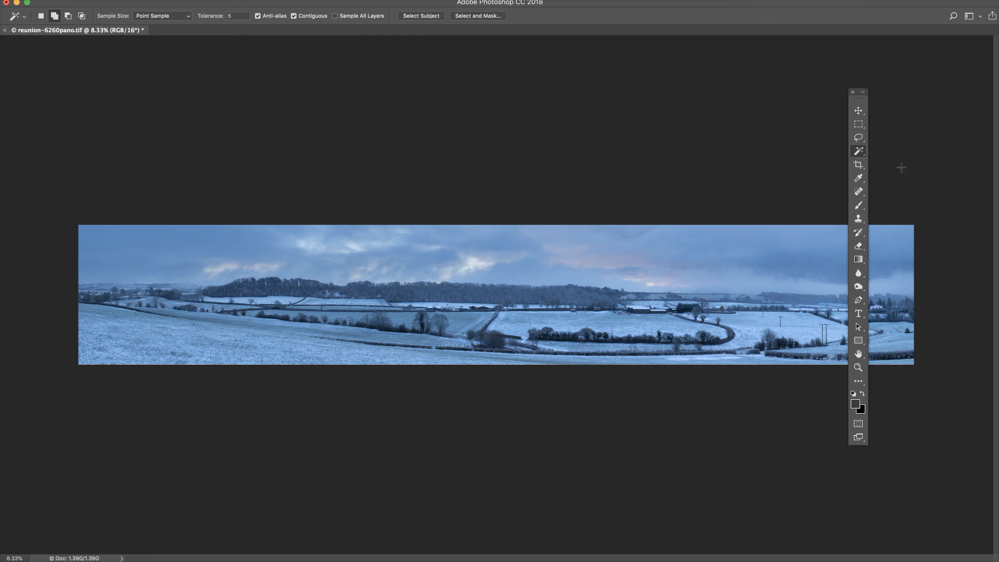
- Move the floating toolbox clear of the panorama and save the filled image to its existing TIFF file
{"action": "left_click_drag", "start_coordinate": [860, 102], "coordinate": [959, 105]}
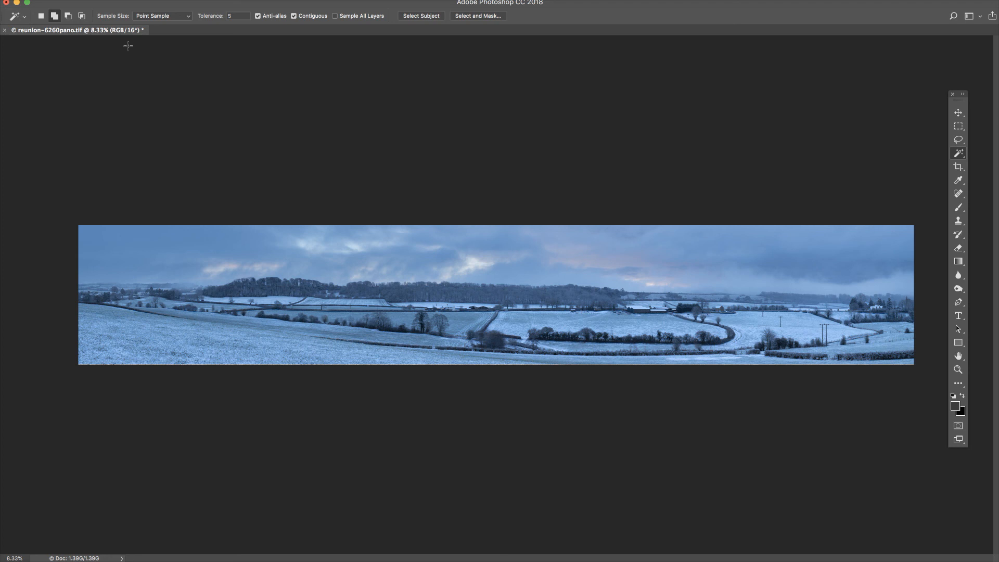
{"action": "left_click", "coordinate": [0, 0]}
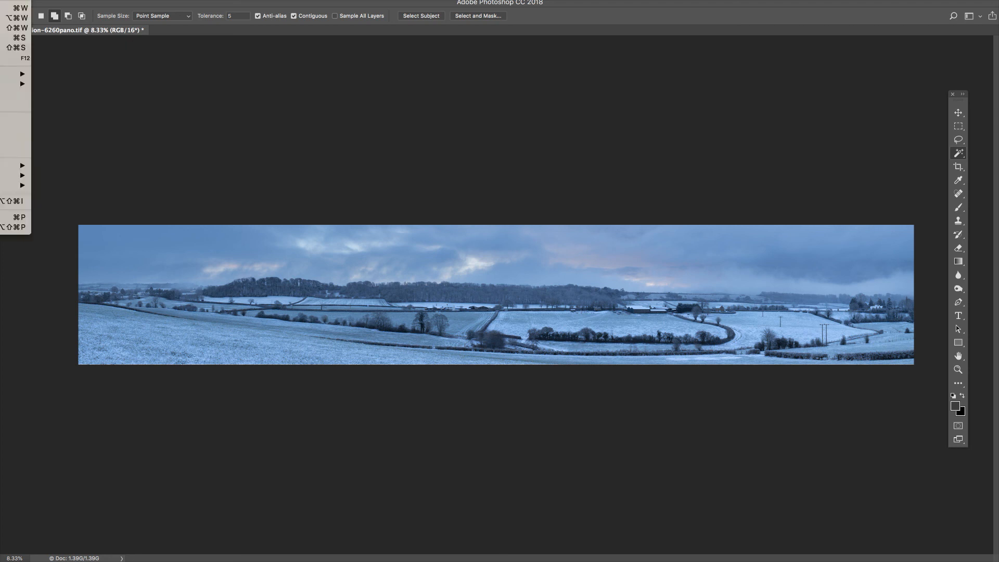
{"action": "left_click", "coordinate": [14, 38]}
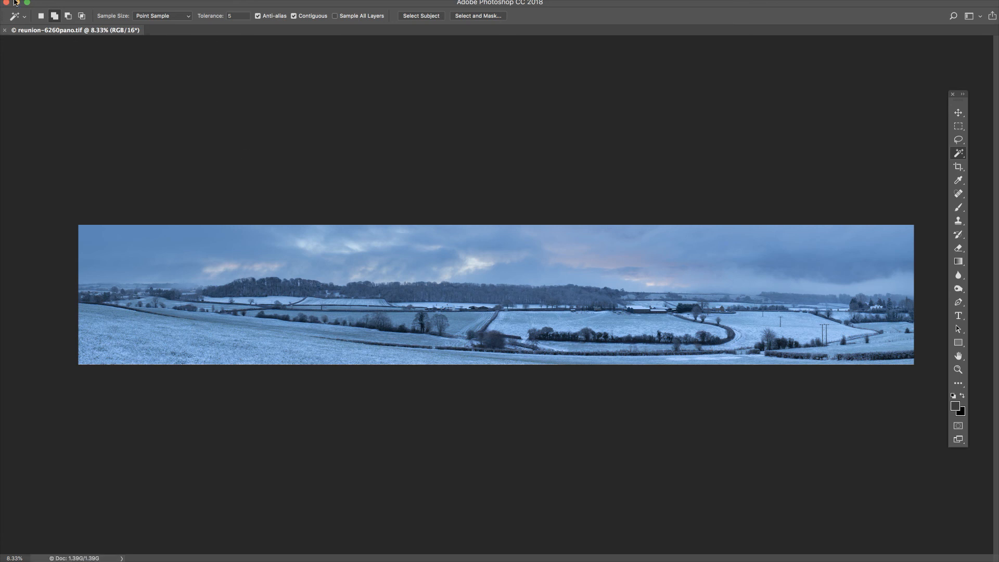
- Set up a crop of the panorama with a 1920 by 420 aspect ratio
{"action": "left_click", "coordinate": [959, 169]}
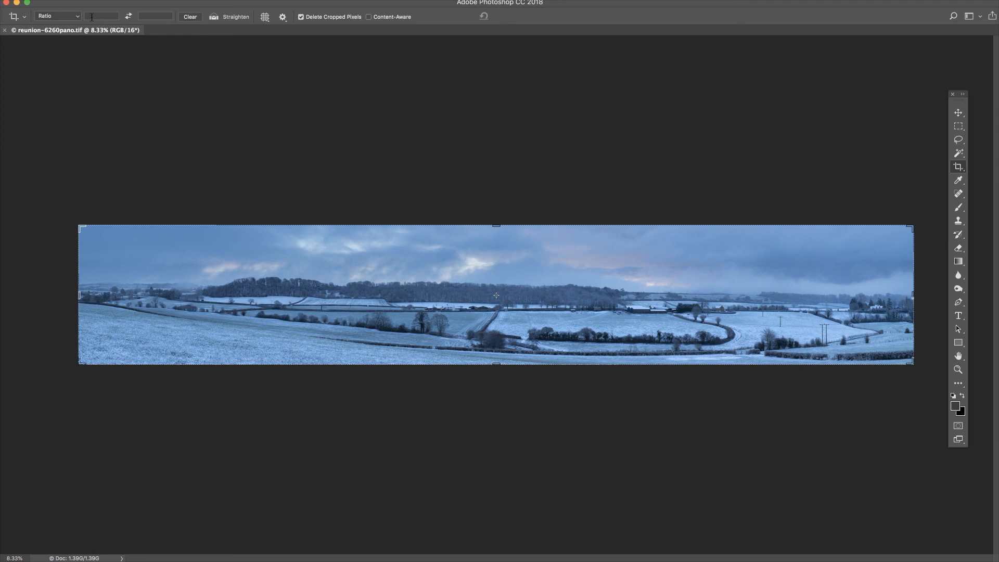
{"action": "left_click", "coordinate": [109, 17]}
{"action": "type", "text": "1920"}
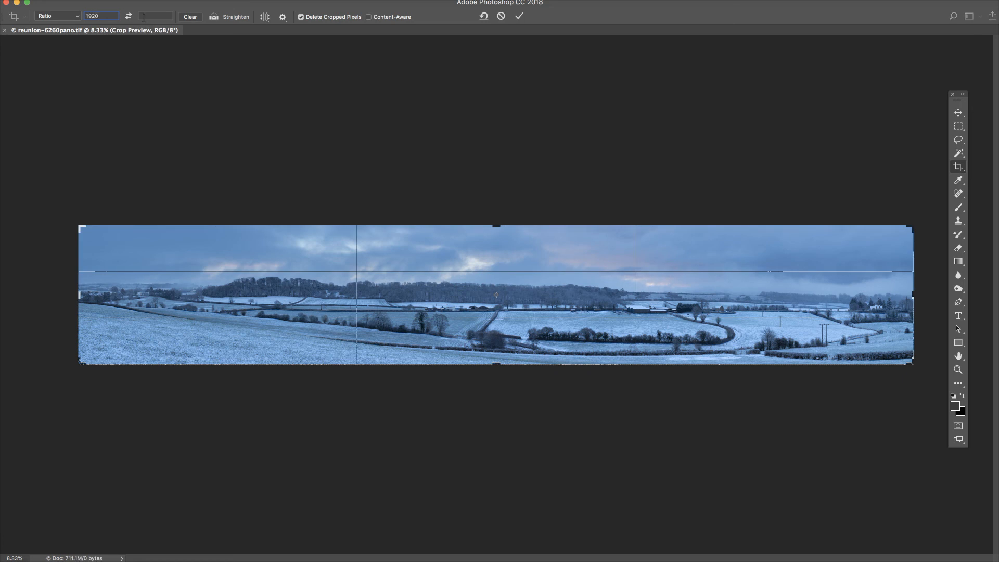
{"action": "type", "text": "1"}
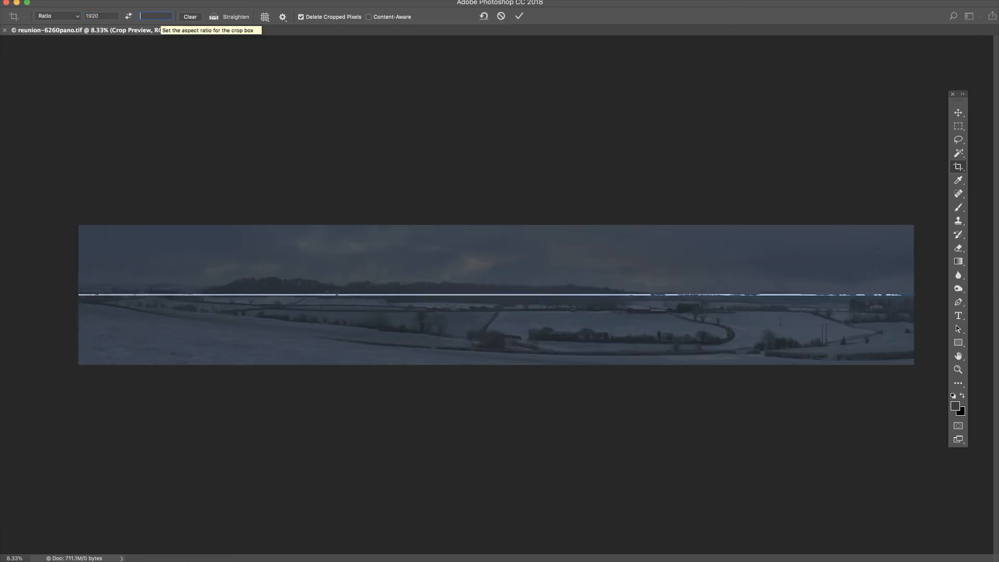
{"action": "type", "text": "20"}
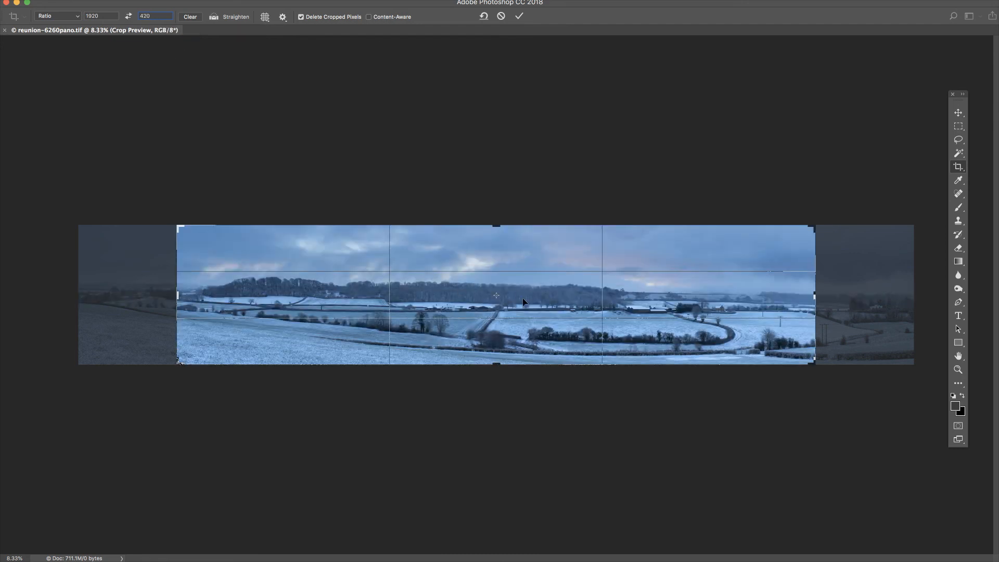
- Shift the panorama sideways within the crop frame so more is trimmed from its right end than its left, and apply the crop
{"action": "left_click_drag", "start_coordinate": [499, 295], "coordinate": [456, 297]}
{"action": "left_click_drag", "start_coordinate": [616, 298], "coordinate": [665, 301]}
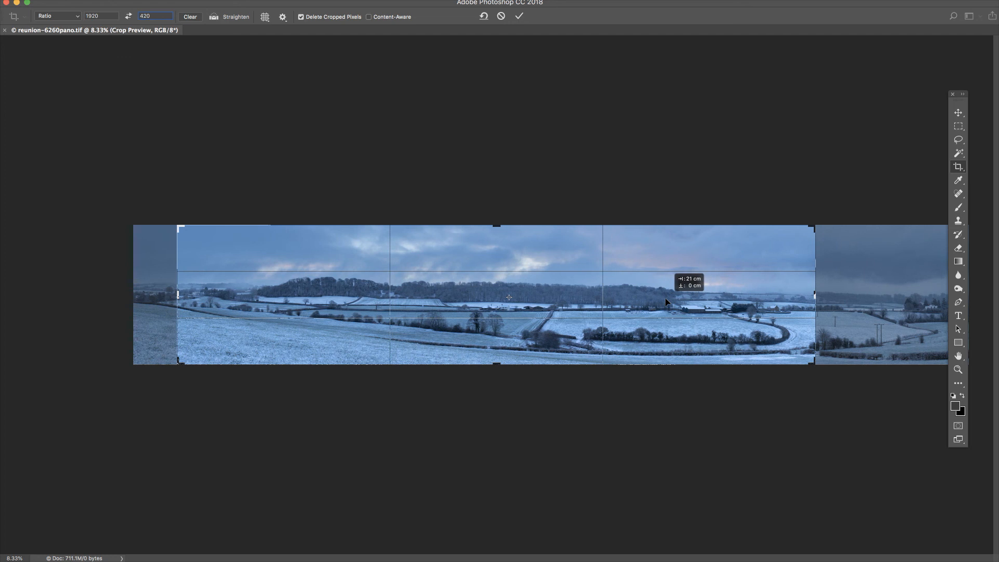
{"action": "mouse_move", "coordinate": [665, 301]}
{"action": "left_mouse_down"}
{"action": "mouse_move", "coordinate": [648, 304]}
{"action": "mouse_move", "coordinate": [648, 294]}
{"action": "left_mouse_up"}
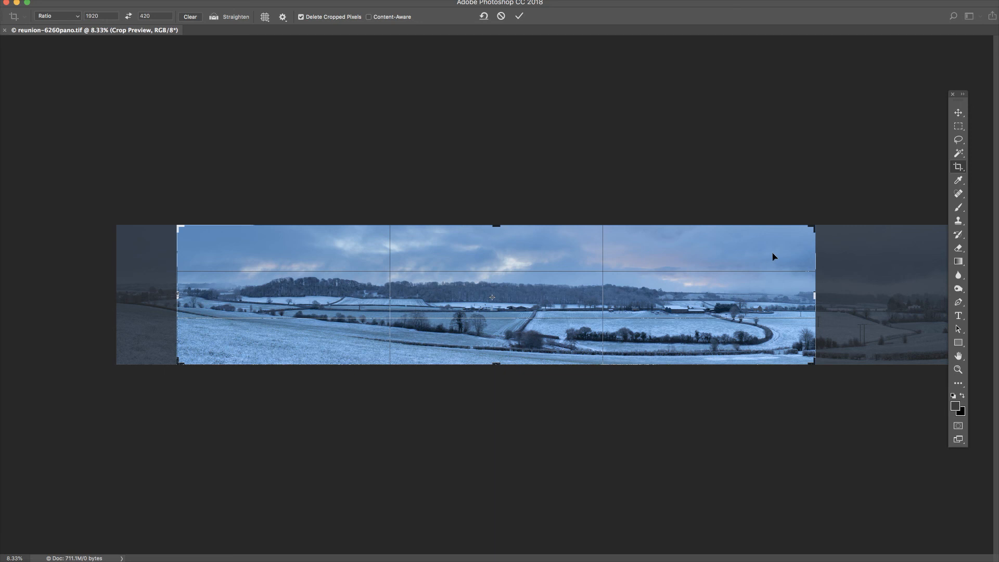
{"action": "key", "text": "Return"}
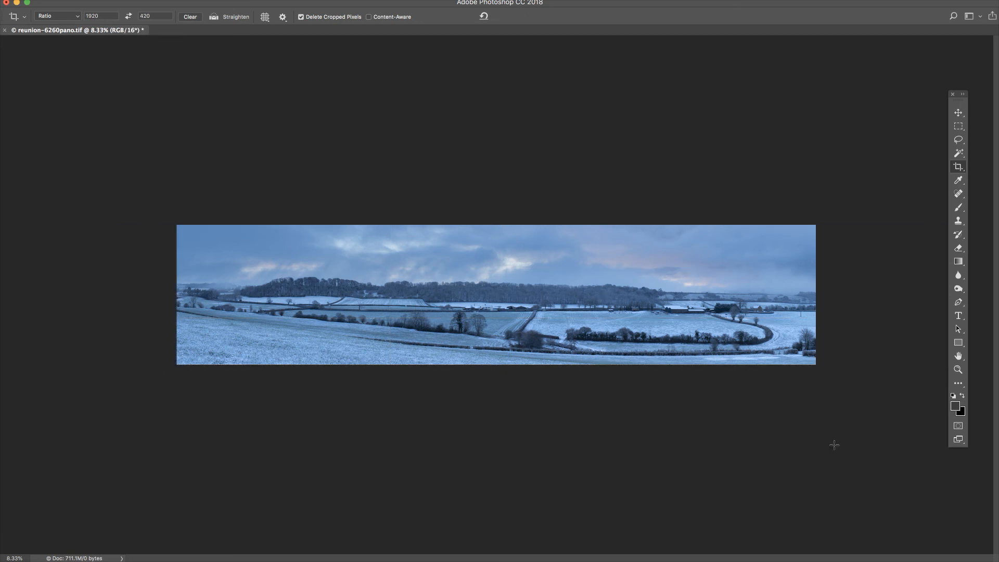